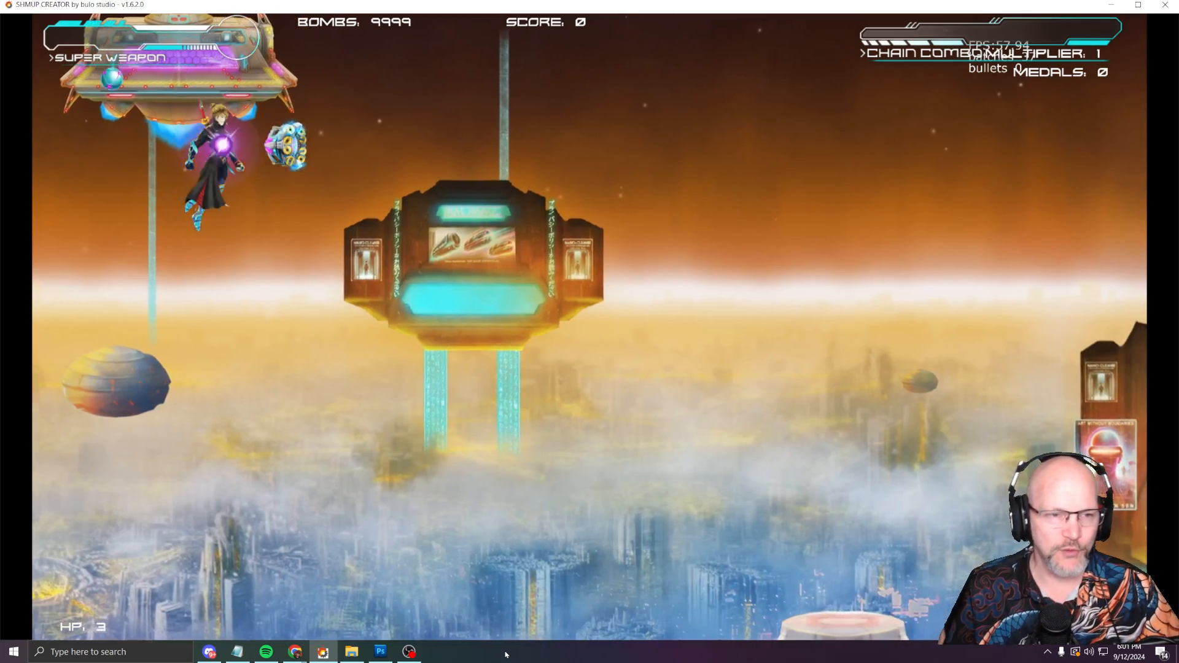
# Step: Fly the player character back and forth horizontally in the running level to check its banking animation
pyautogui.press('Right')
pyautogui.press('Right')
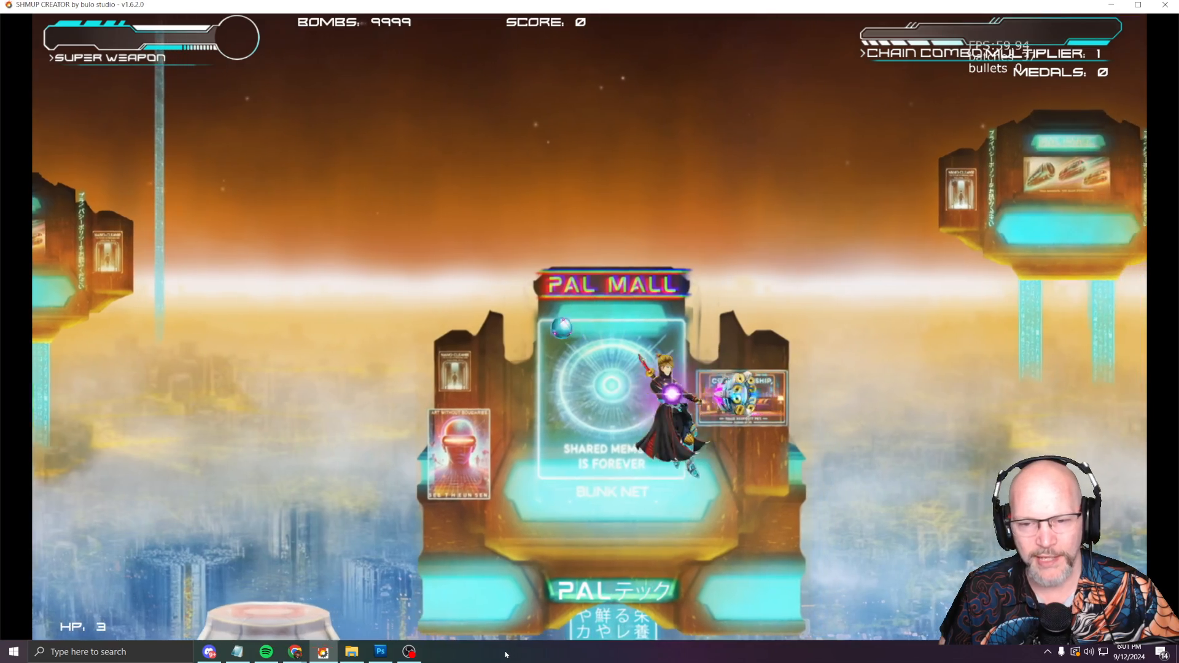
pyautogui.press('Left')
pyautogui.press('Right')
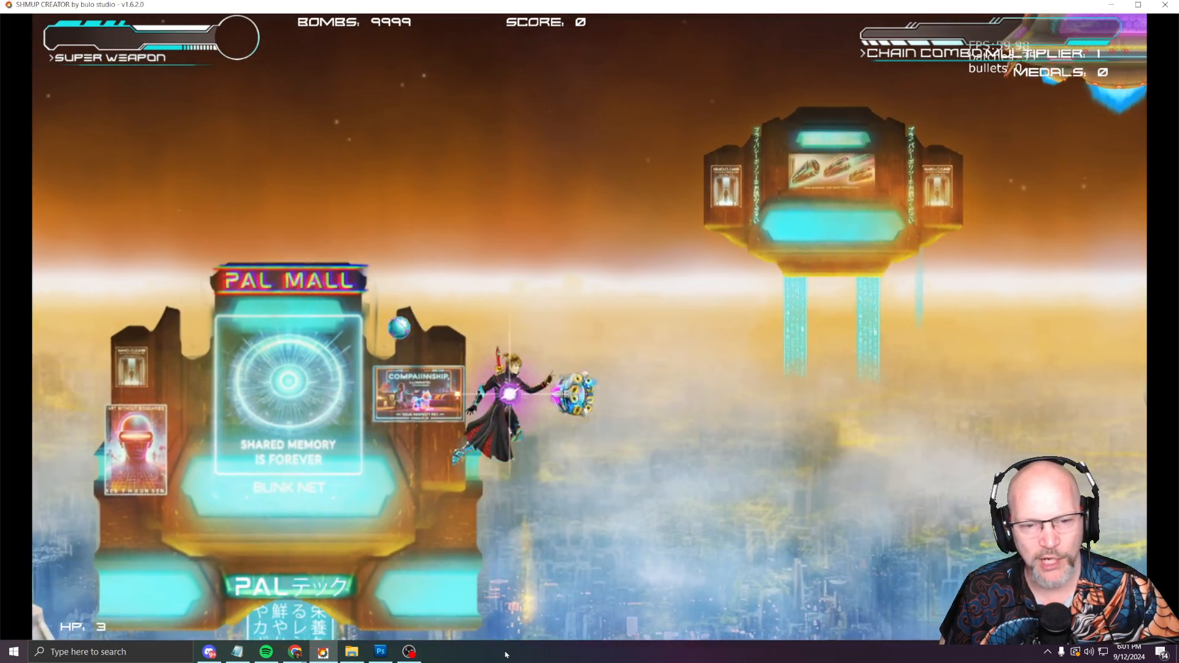
pyautogui.press('Left')
pyautogui.press('Left')
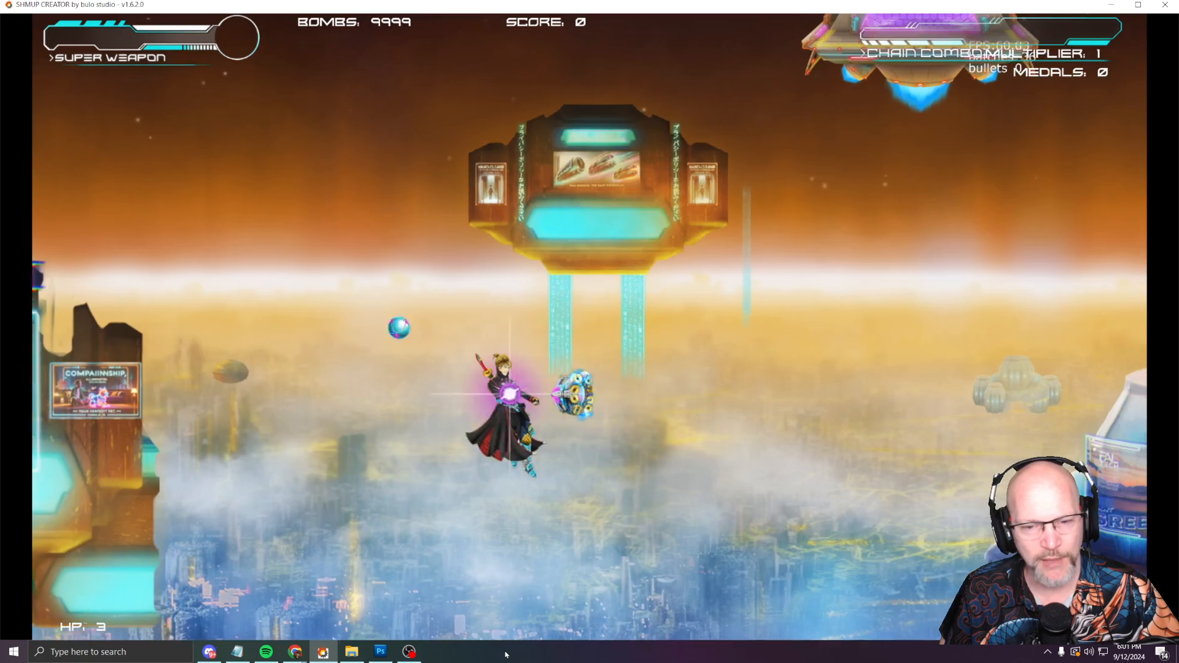
pyautogui.press('Right')
pyautogui.press('Right')
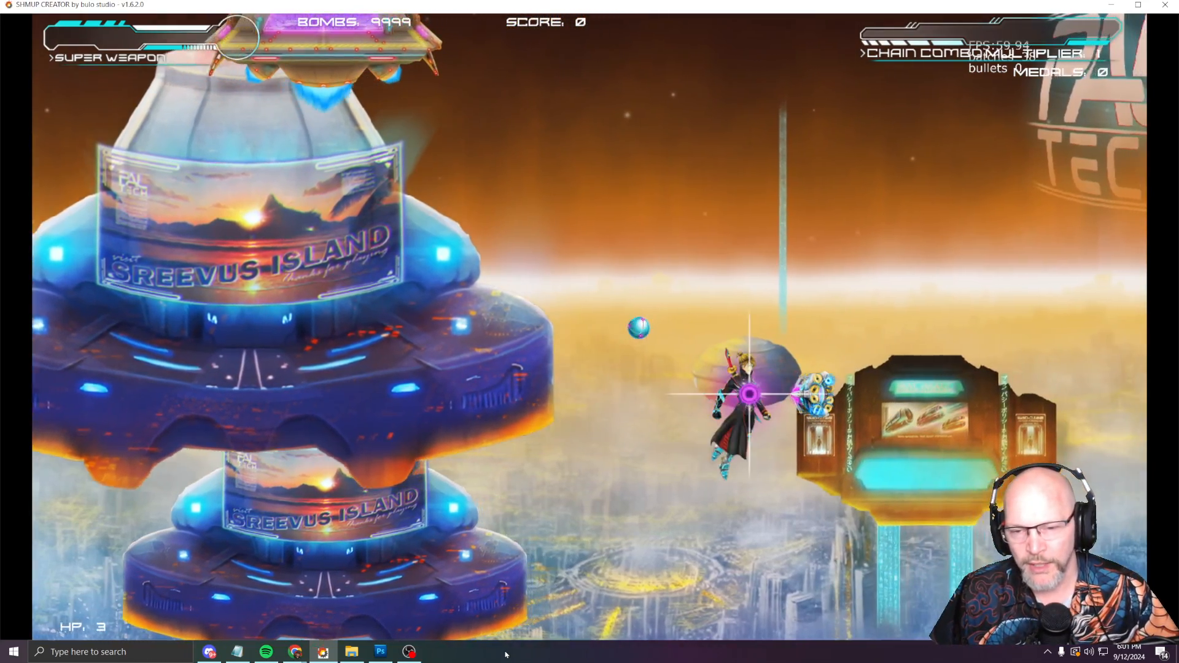
pyautogui.press('Left')
pyautogui.press('Left')
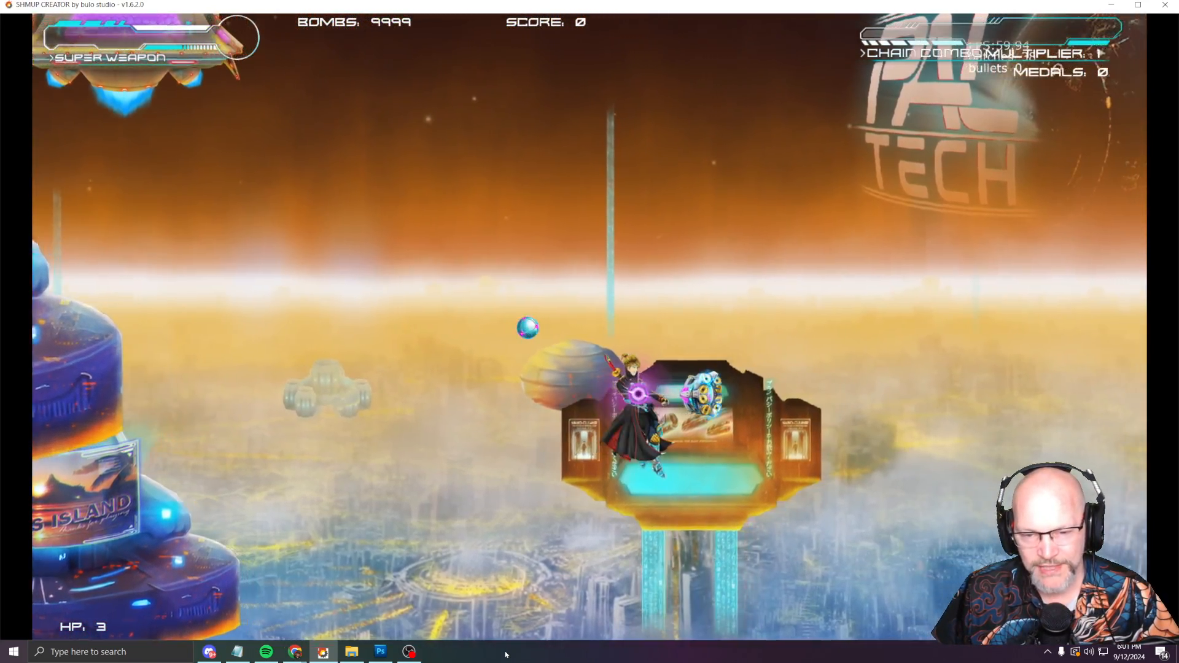
pyautogui.press('Left')
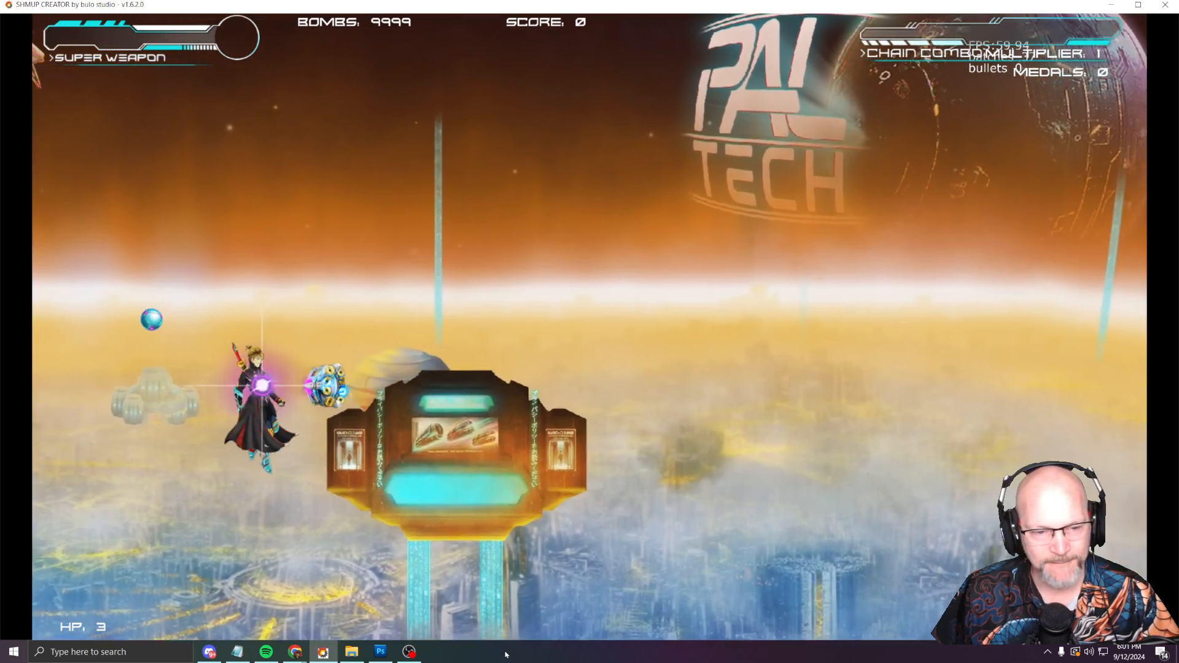
pyautogui.press('Right')
pyautogui.press('Right')
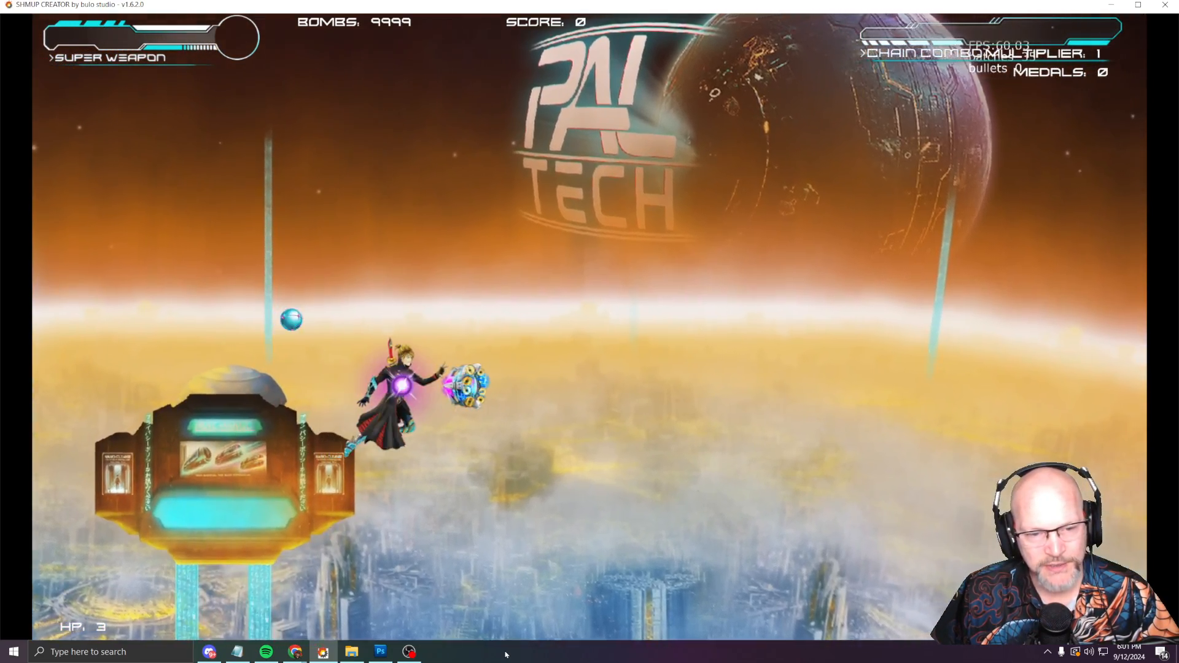
pyautogui.press('Left')
pyautogui.press('Left')
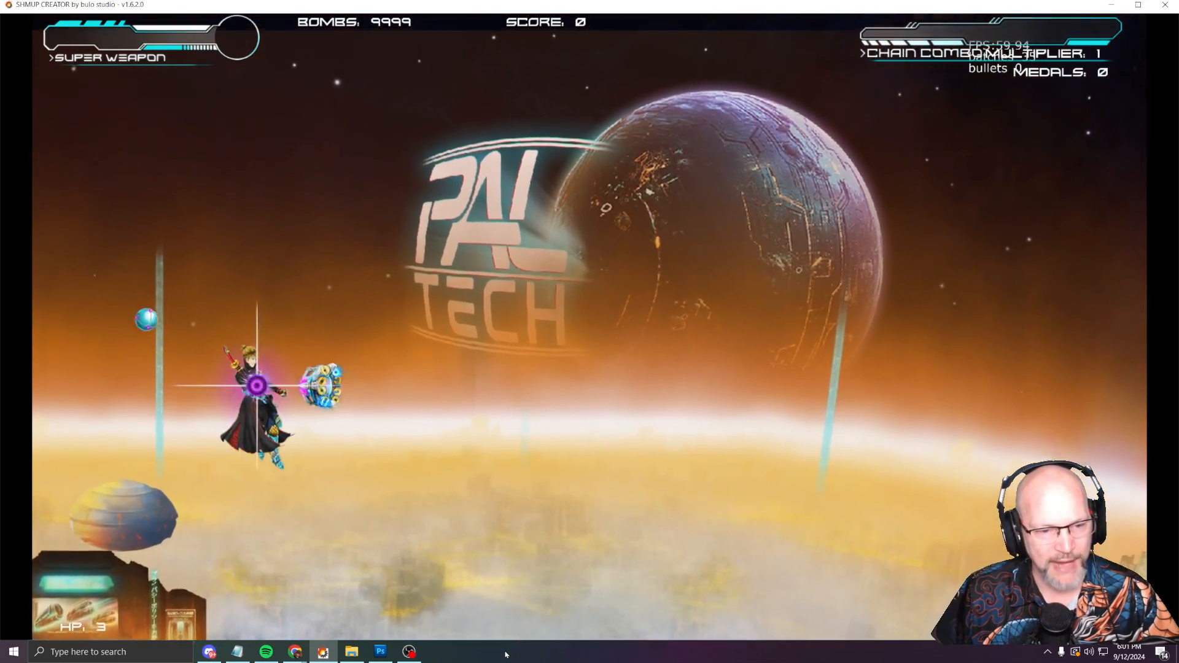
# Step: Test the character's vertical flight and shooting in the running level, and end the playtest
pyautogui.press('Right')
pyautogui.press('Up')
pyautogui.press('Left')
pyautogui.press('space')
pyautogui.press('Right')
pyautogui.press('Down')
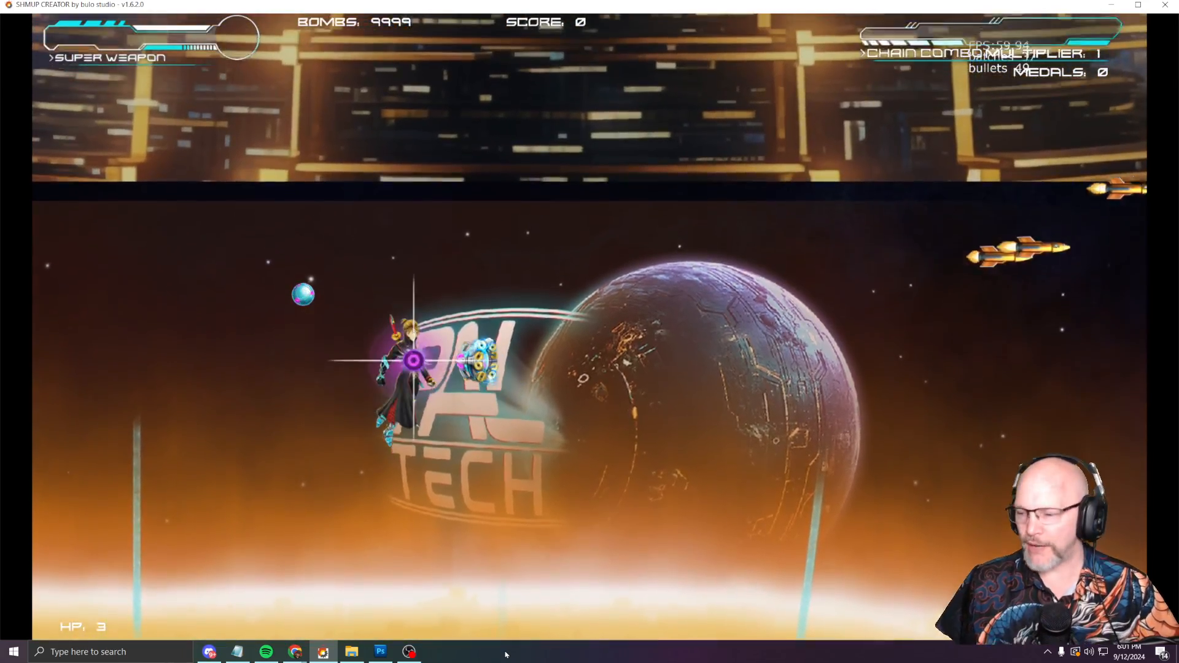
pyautogui.press('Escape')
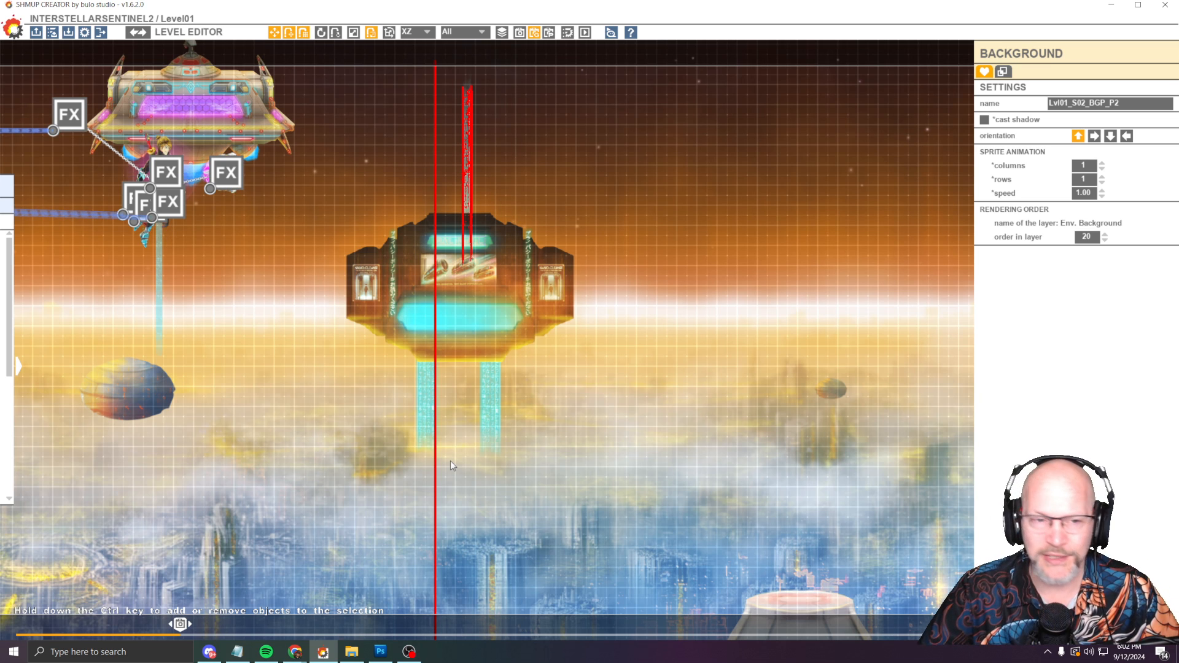
# Step: Switch to Chrome and examine the Animating sprites documentation up to the player bank animation section
pyautogui.hotkey('alt', 'Tab')
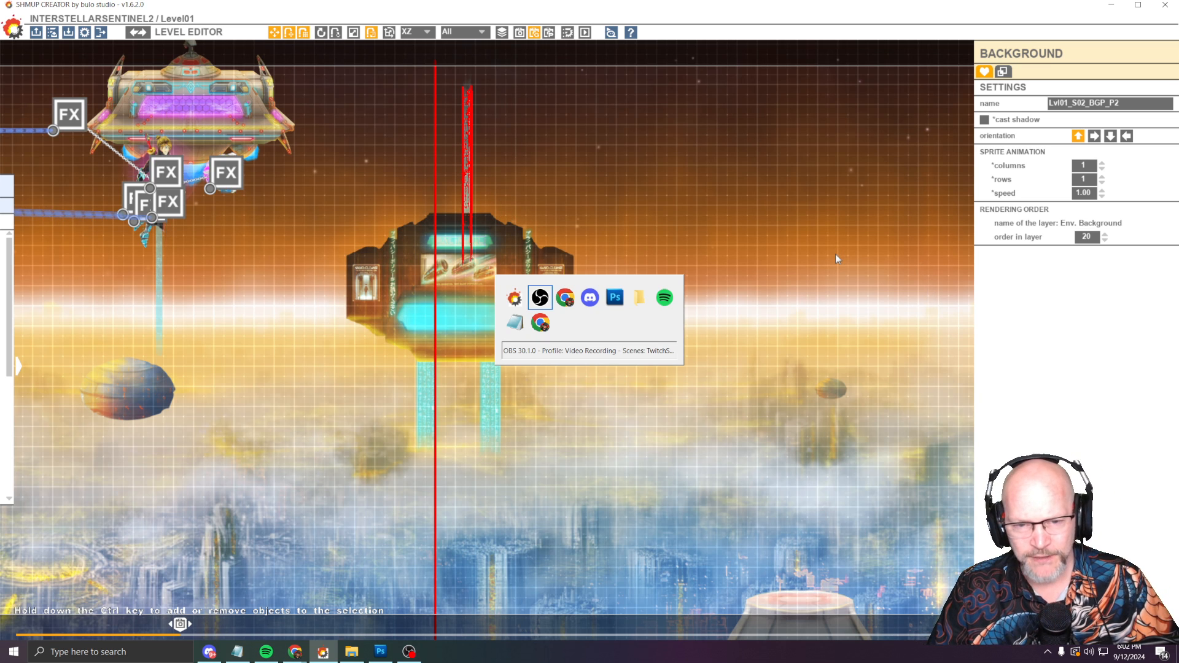
pyautogui.hotkey('alt', 'Tab')
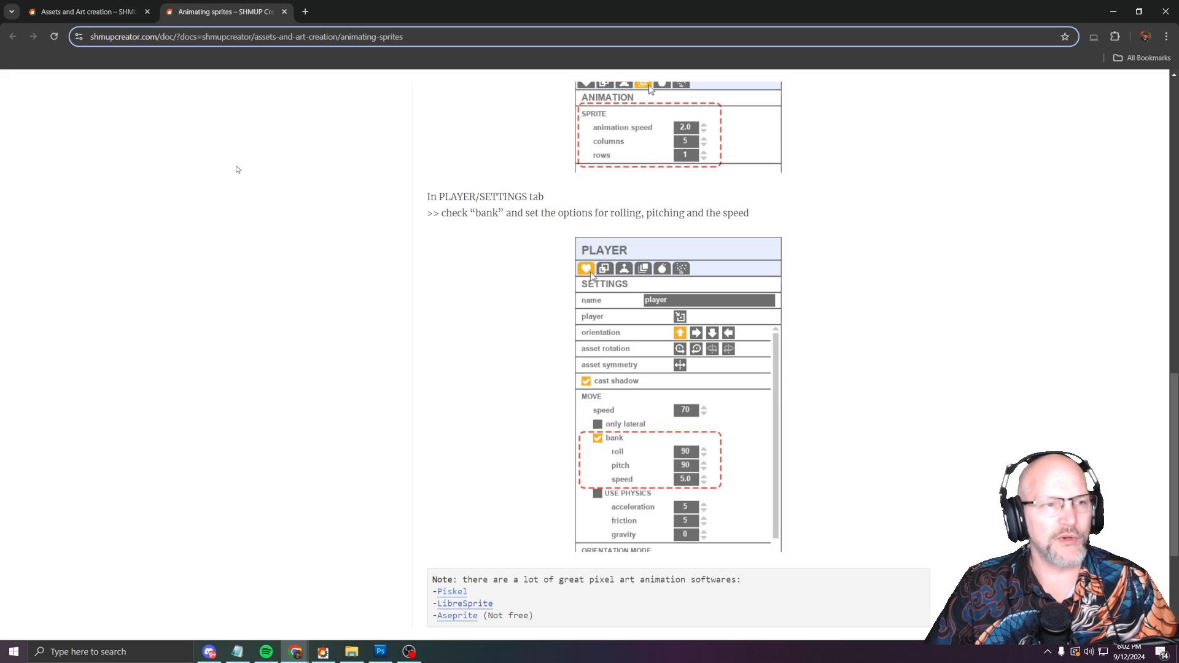
pyautogui.scroll(15, 234, 197)
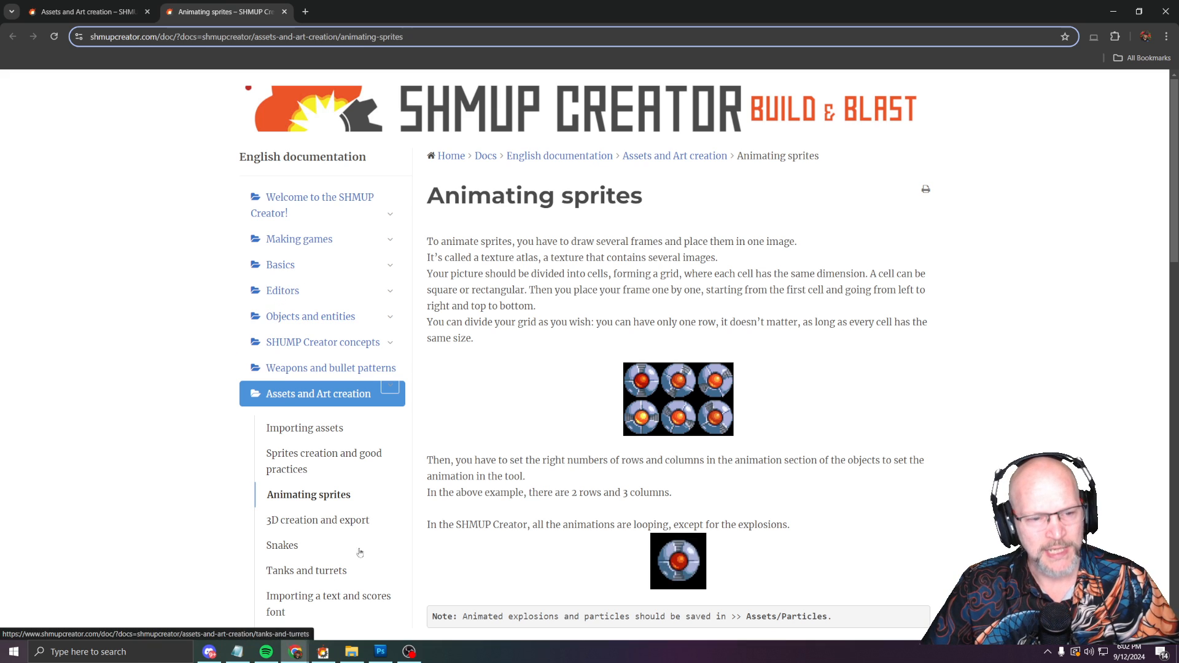
pyautogui.scroll(-4, 187, 482)
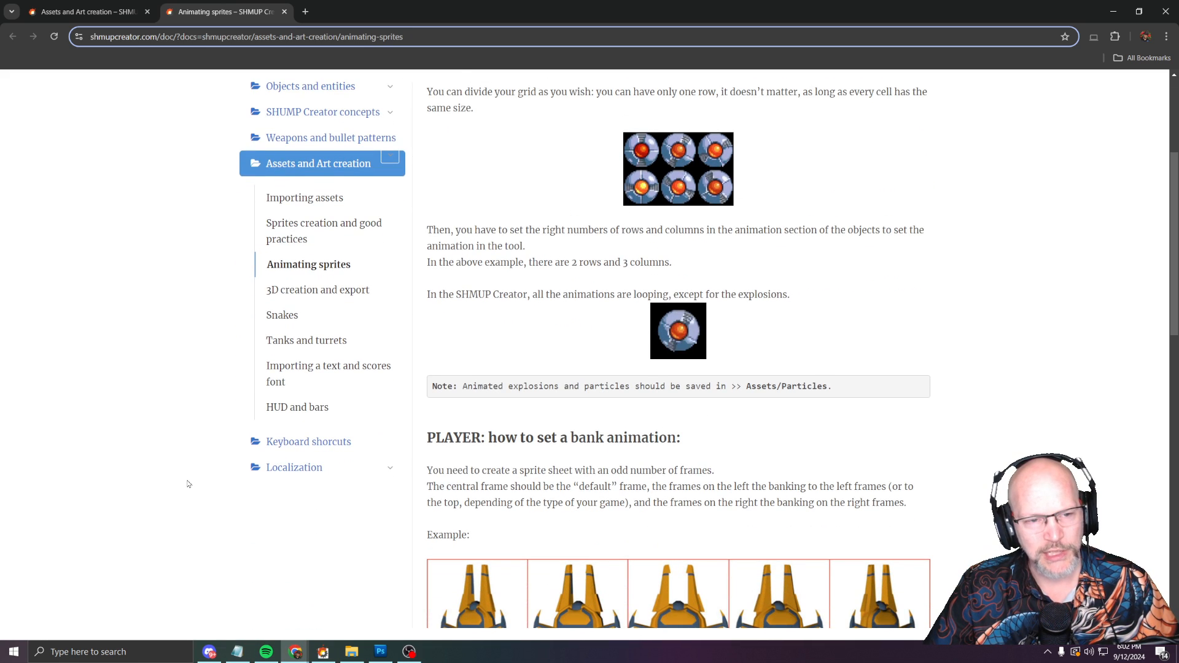
pyautogui.scroll(4, 686, 204)
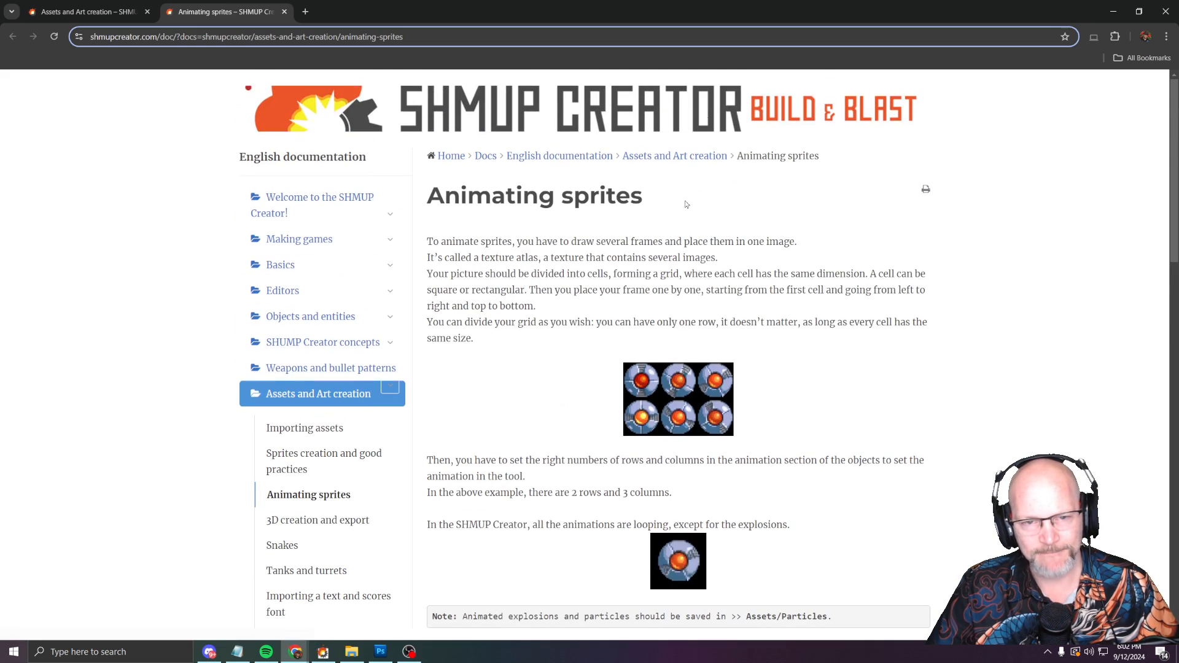
pyautogui.scroll(-9, 687, 204)
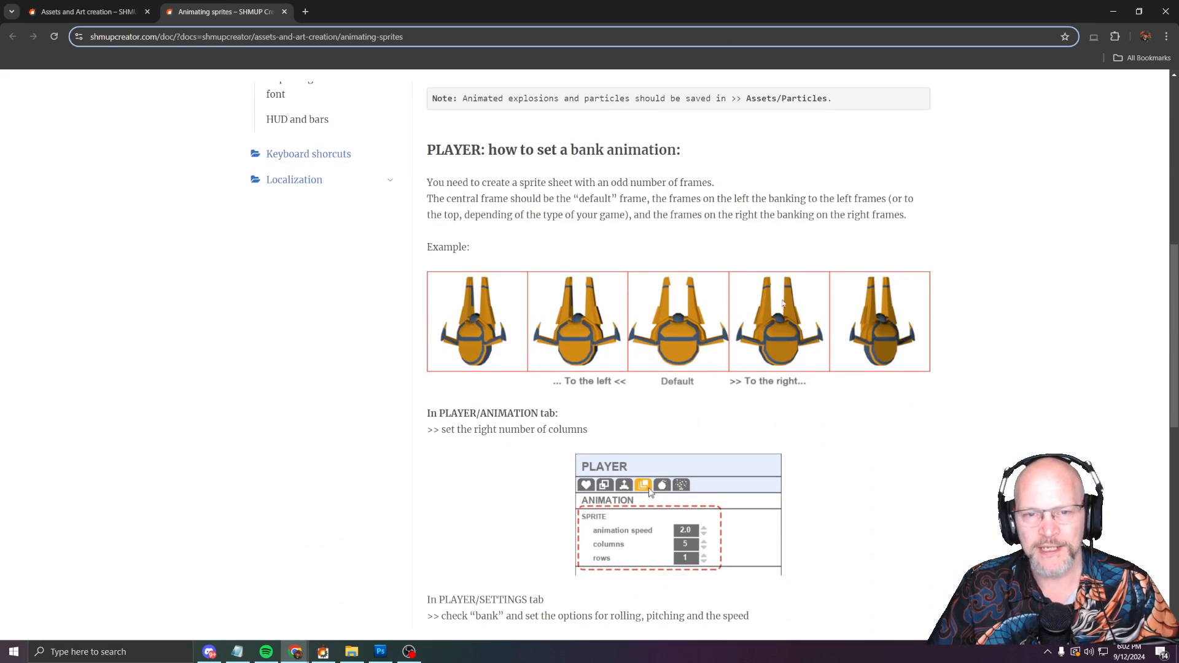
pyautogui.tripleClick(683, 149)
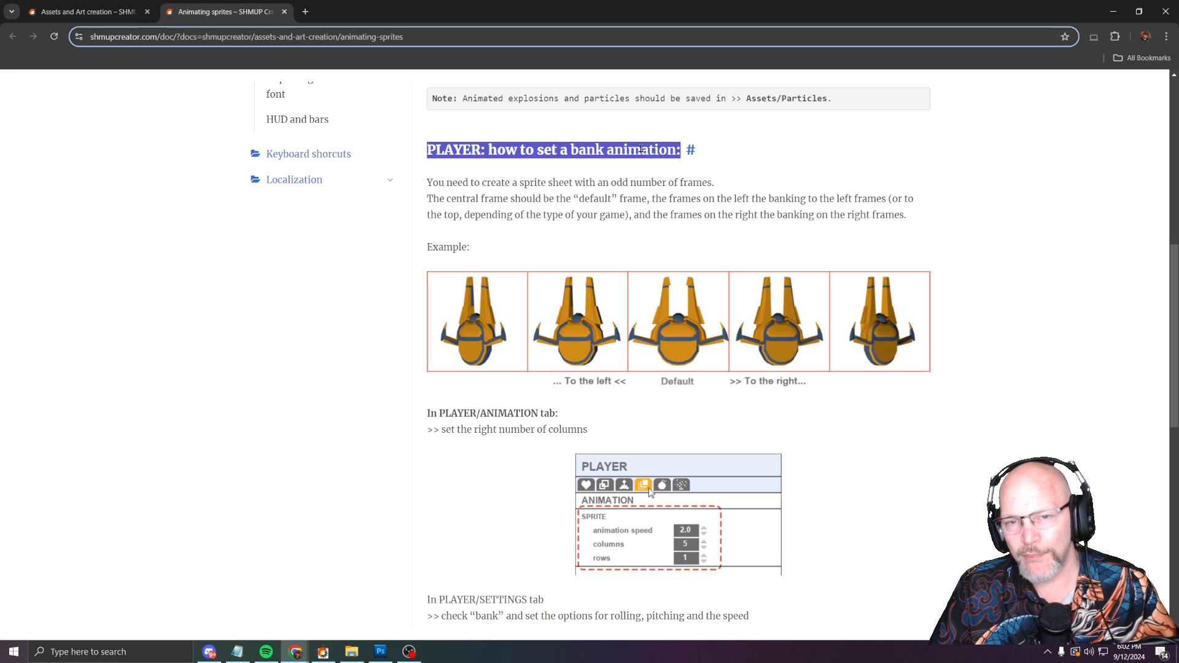
pyautogui.click(688, 178)
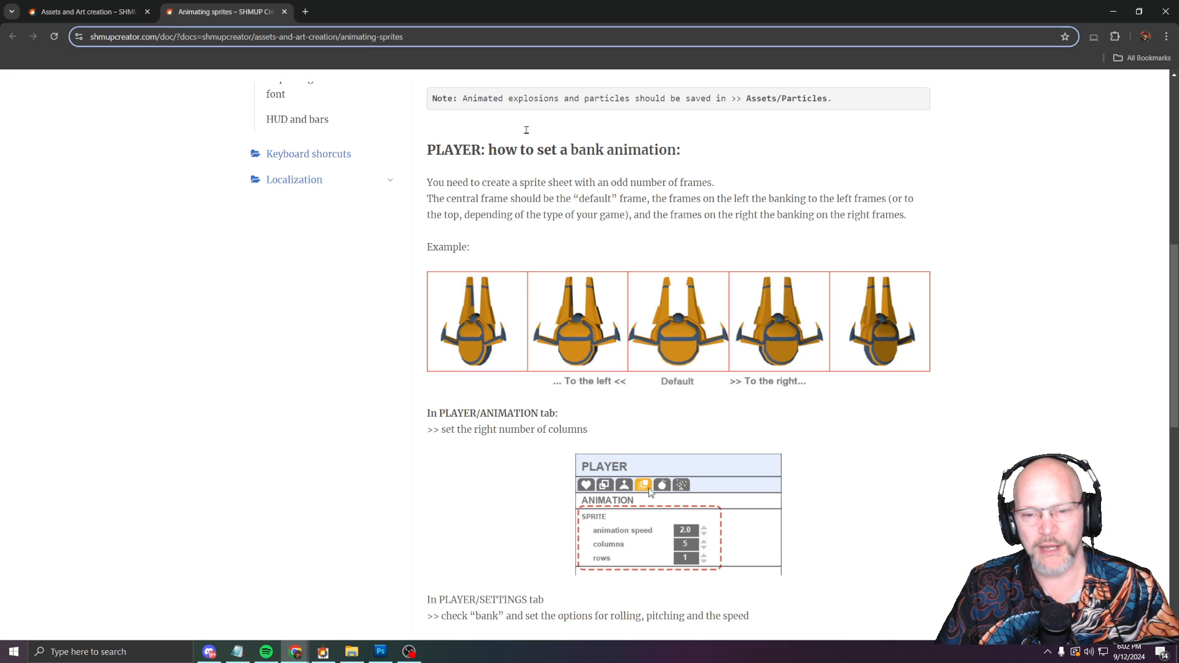
# Step: Read the documentation's instructions for setting the player's sprite columns and its bank roll, pitch and speed options
pyautogui.scroll(-3, 404, 279)
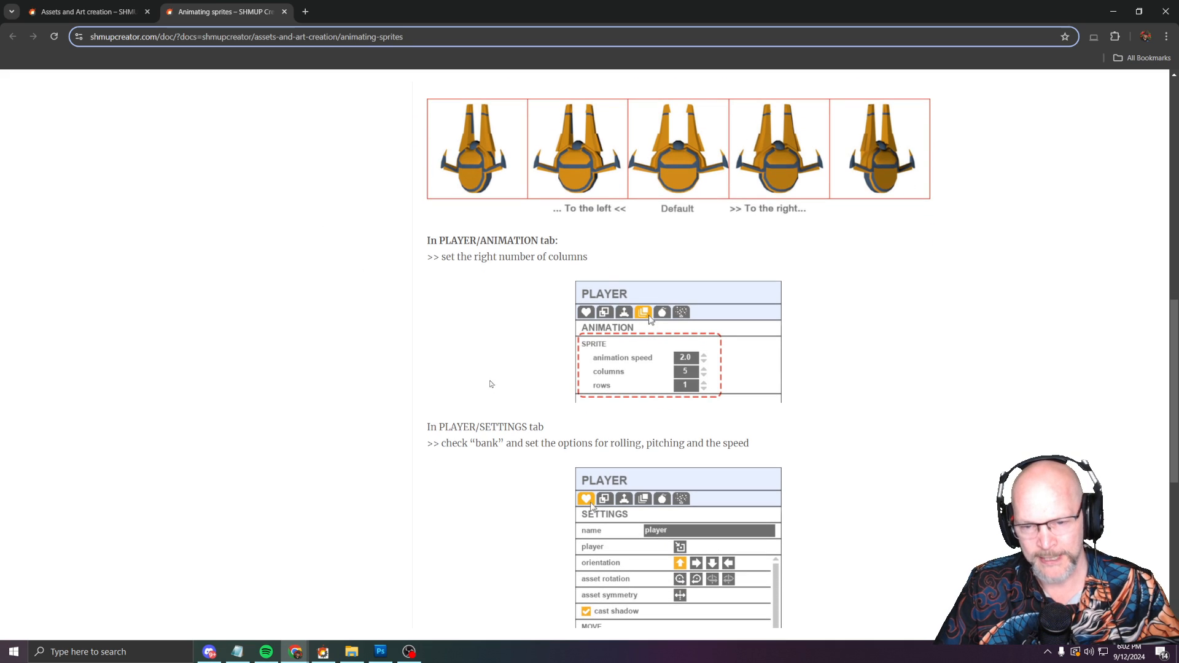
pyautogui.moveTo(440, 258); pyautogui.dragTo(561, 258)
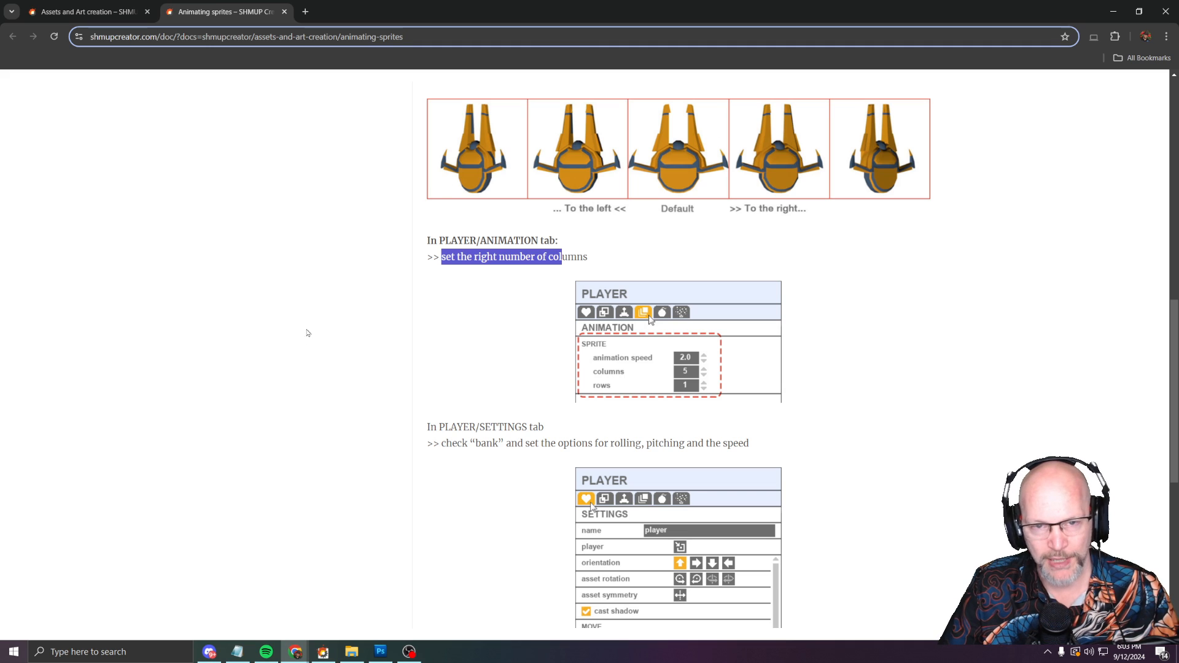
pyautogui.scroll(-3, 289, 328)
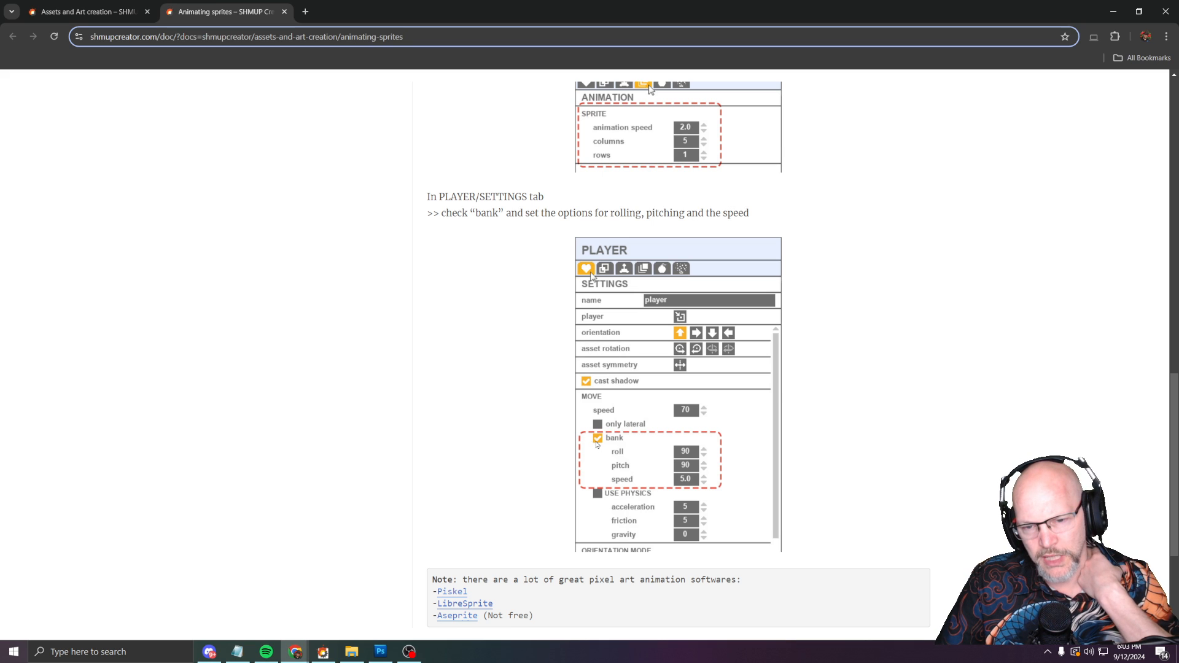
pyautogui.scroll(-5, 481, 404)
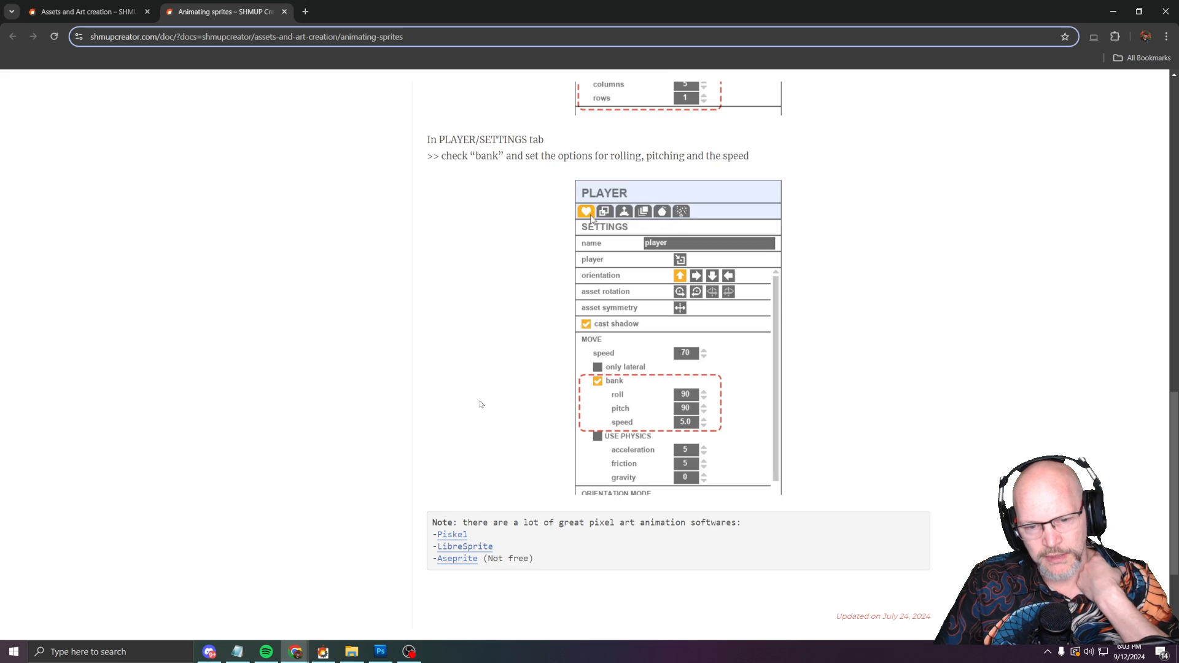
pyautogui.scroll(5, 196, 252)
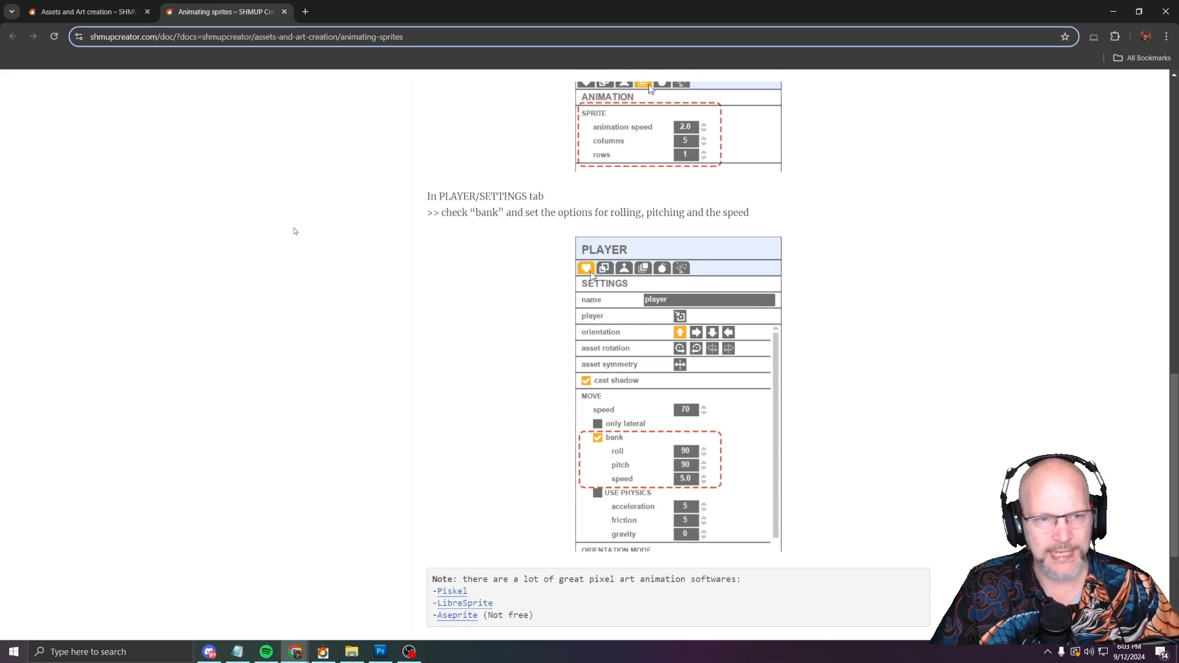
pyautogui.scroll(9, 270, 257)
# Step: Switch to Photoshop and select the first frame cell of the Player_DBK_01.png sprite sheet with a rectangular marquee
pyautogui.hotkey('alt', 'Tab')
pyautogui.hotkey('alt', 'Tab')
pyautogui.hotkey('alt', 'Tab')
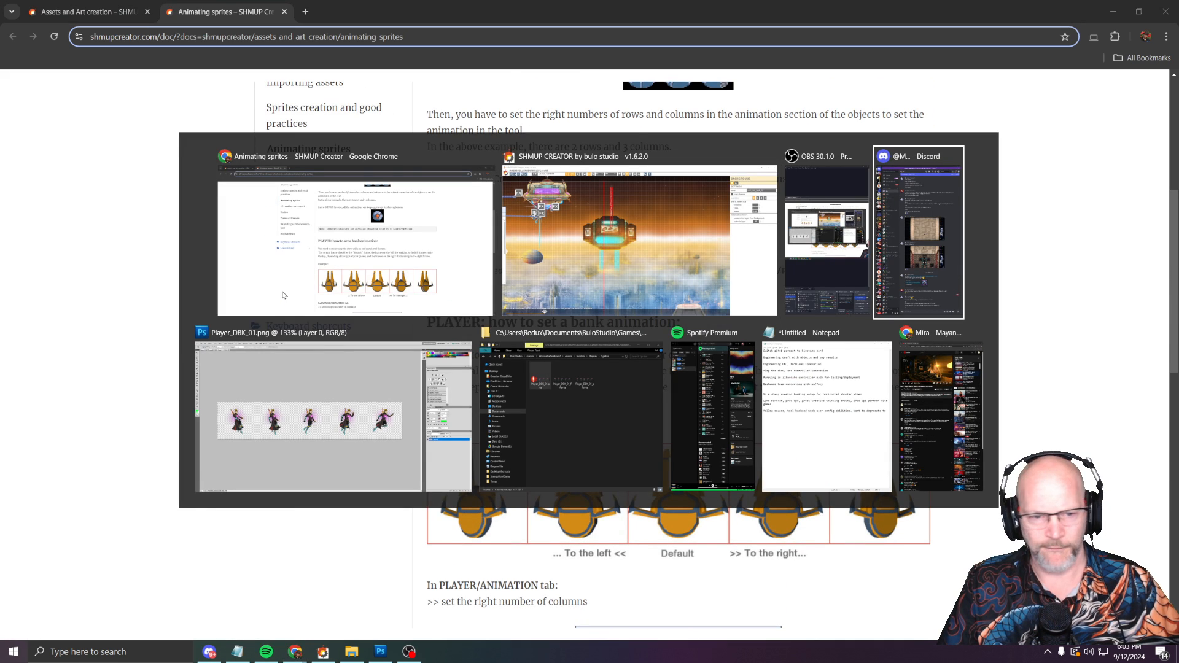
pyautogui.hotkey('alt', 'Tab')
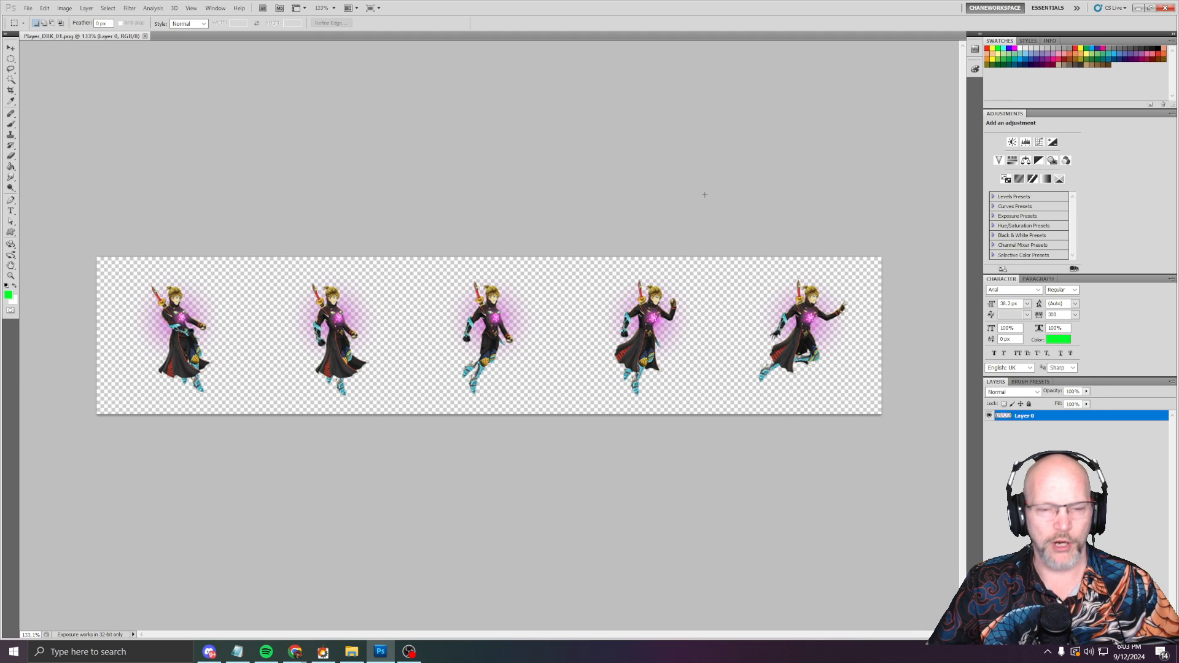
pyautogui.keyDown('alt'); pyautogui.scroll(-1, 704, 195); pyautogui.keyUp('alt')
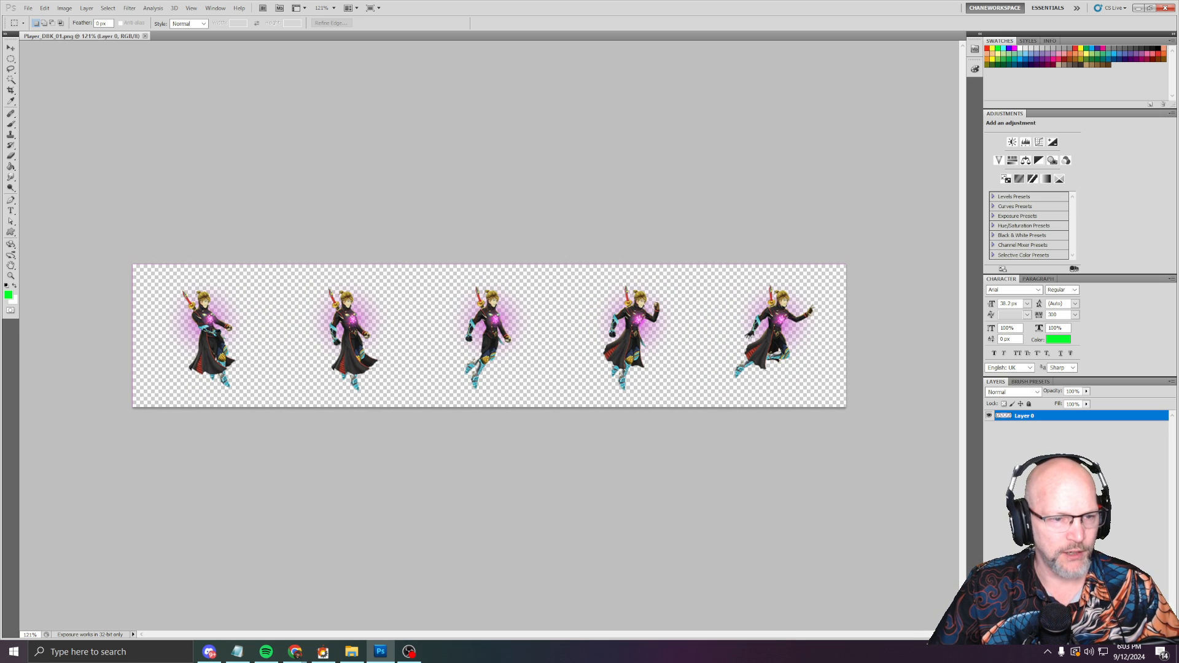
pyautogui.moveTo(132, 264); pyautogui.dragTo(279, 407)
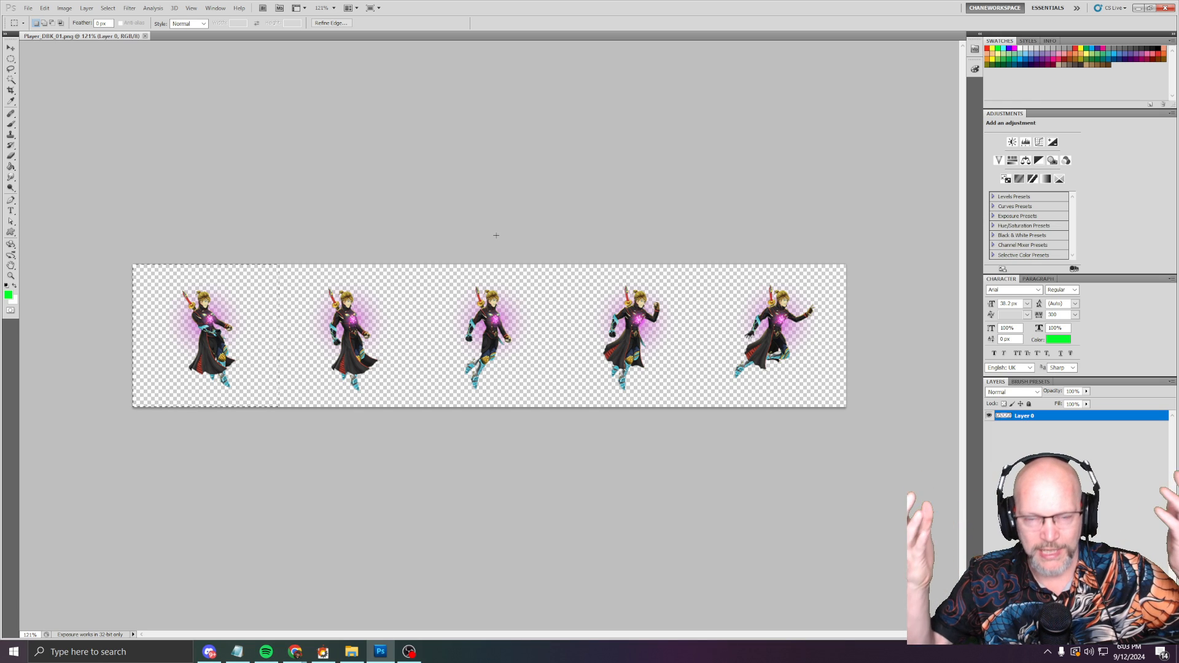
# Step: Switch to SHMUP Creator, select the player character in the level and examine its sprite animation settings
pyautogui.hotkey('alt', 'Tab')
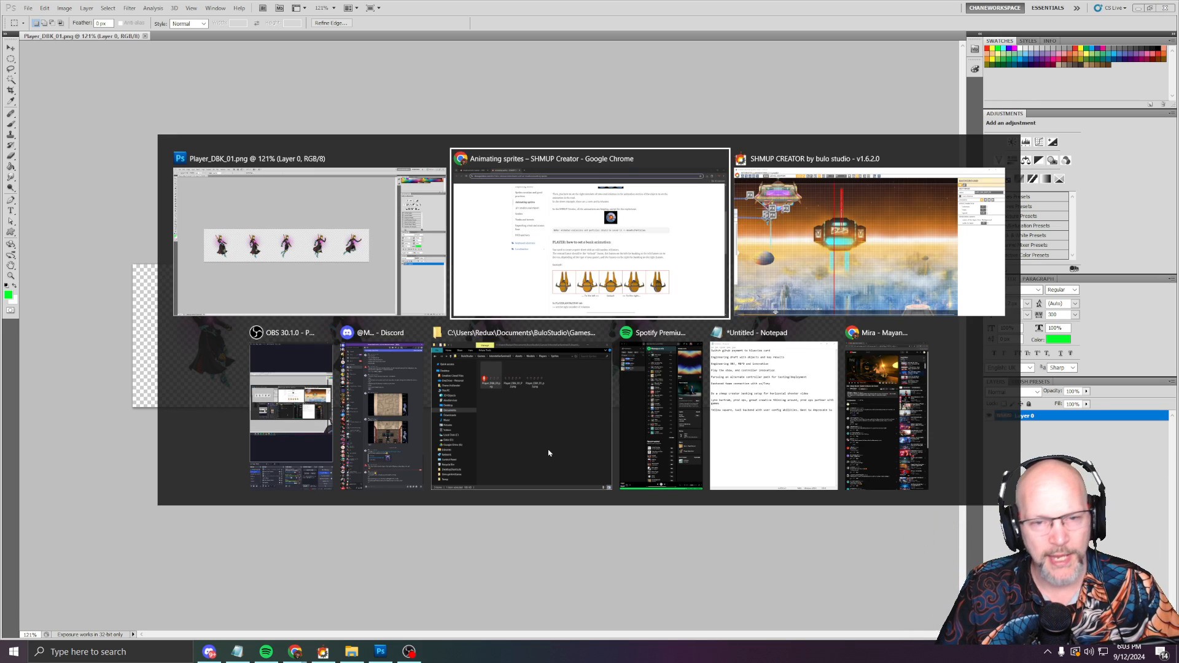
pyautogui.hotkey('alt', 'Tab')
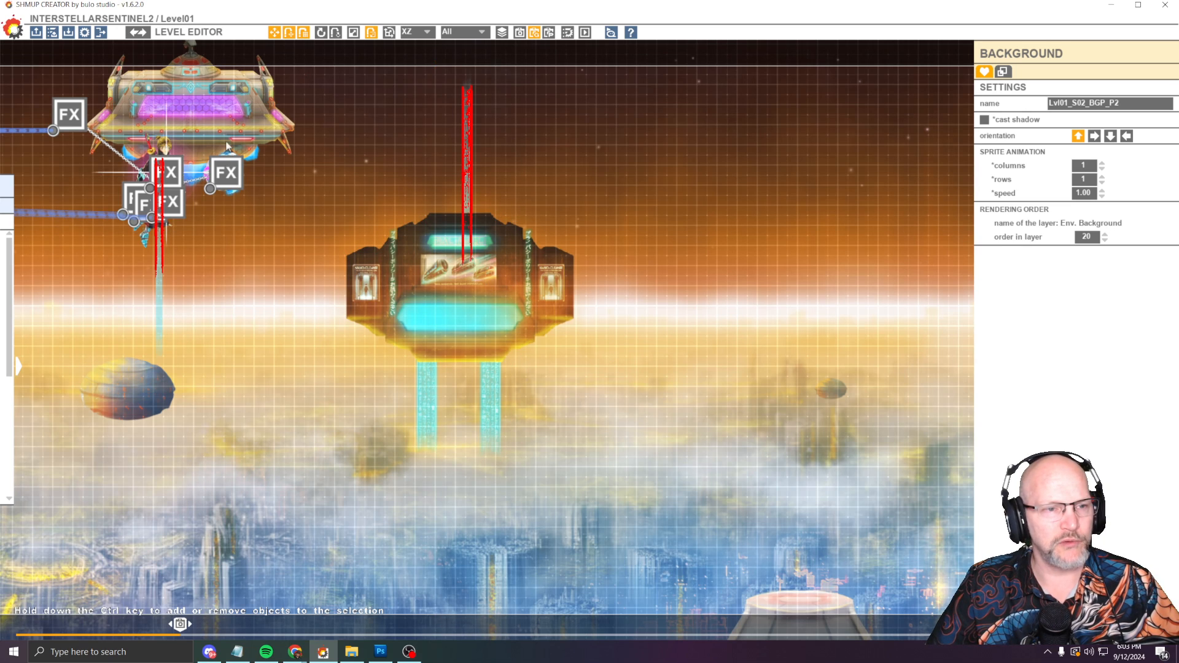
pyautogui.click(166, 142)
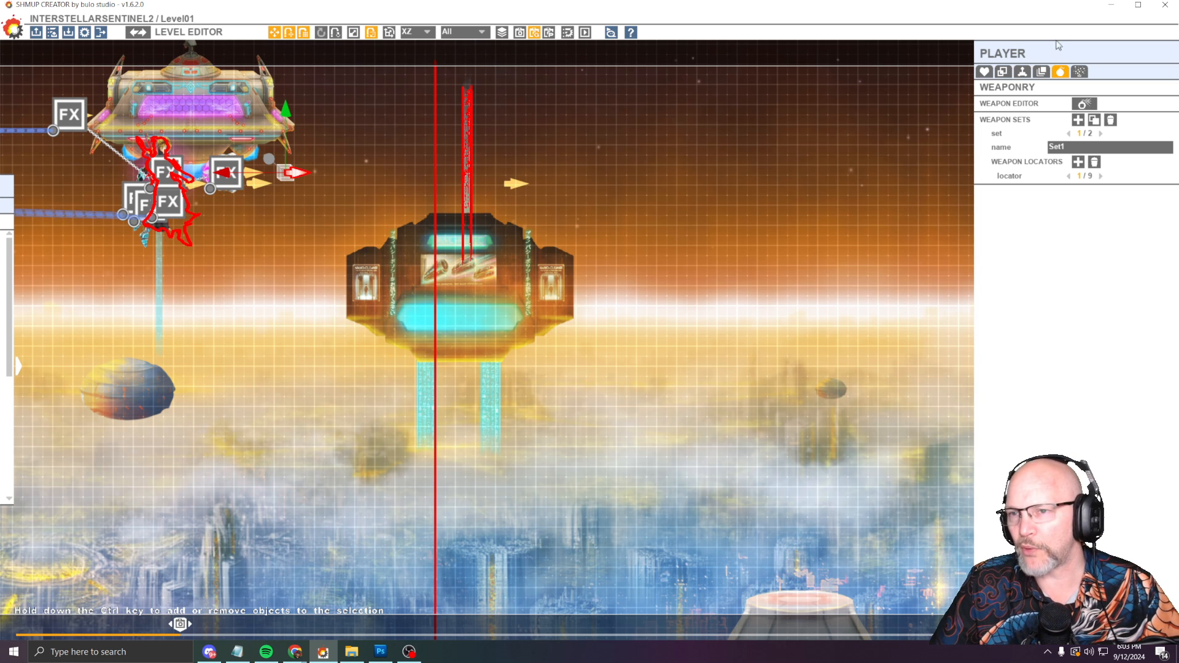
pyautogui.click(1041, 72)
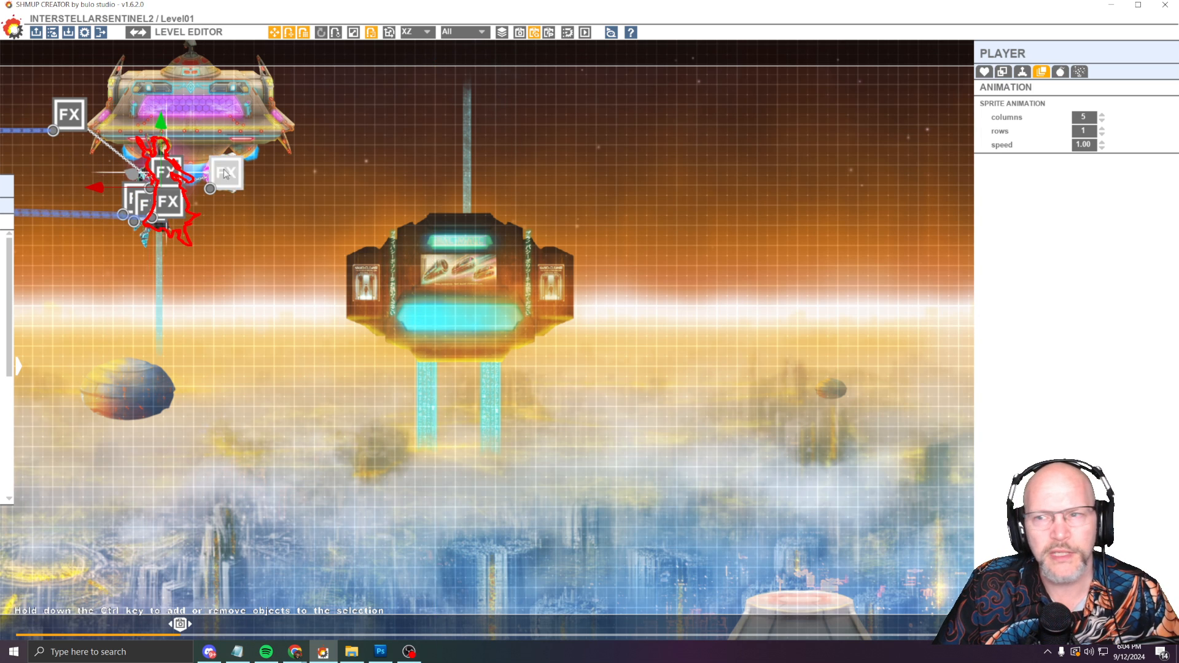
# Step: Review the player's collision and gameplay options and its general settings, including banking
pyautogui.click(1003, 71)
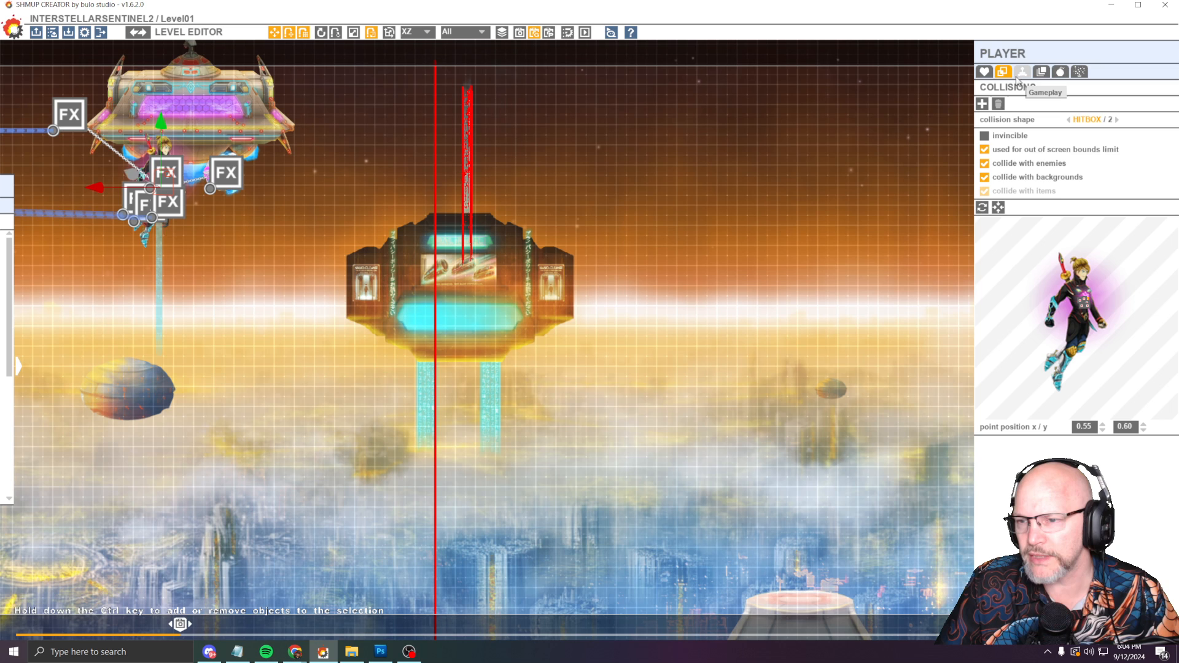
pyautogui.click(1022, 72)
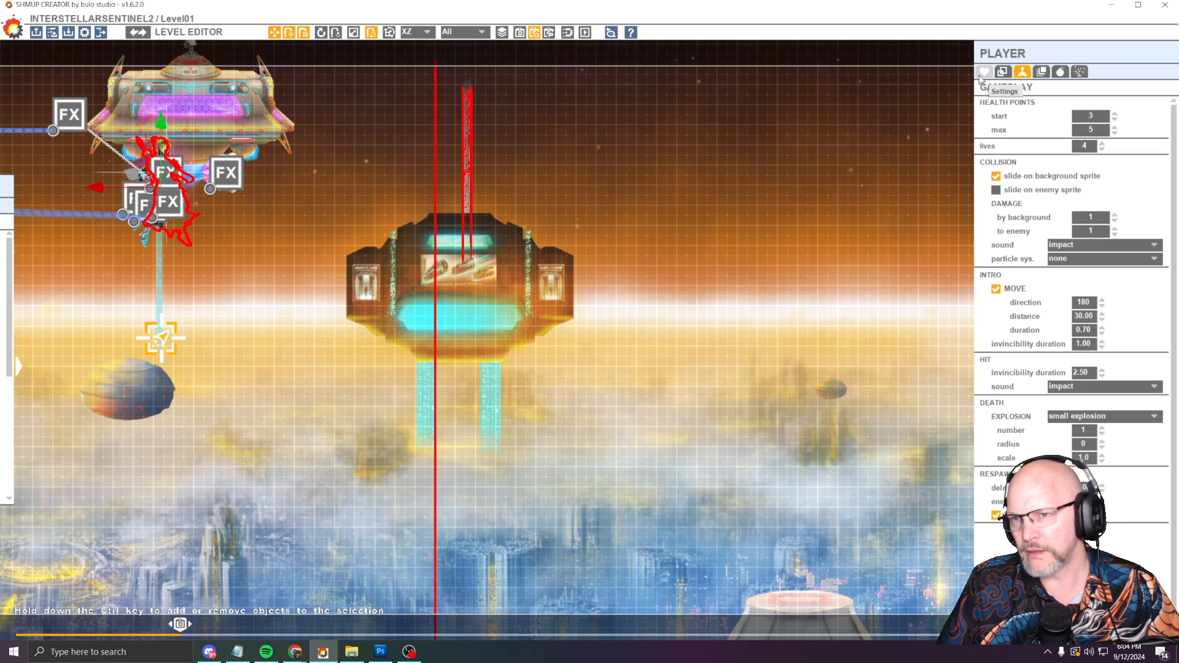
pyautogui.click(983, 75)
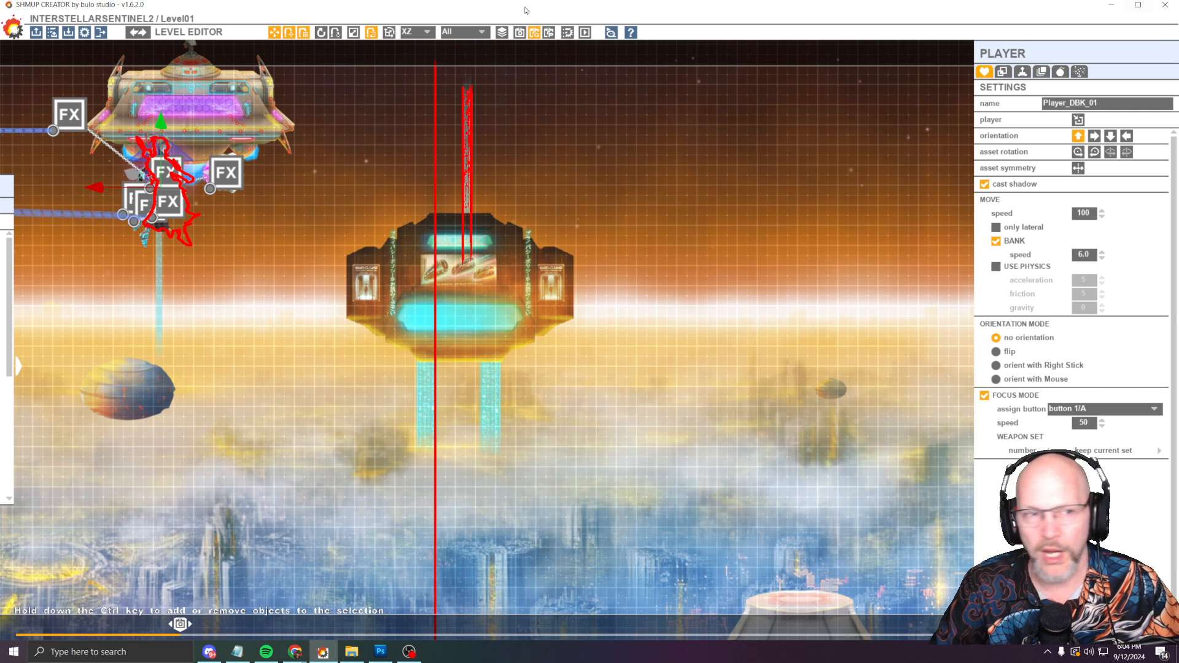
# Step: Check the game orientation in the game settings, and return to the level editor
pyautogui.click(136, 35)
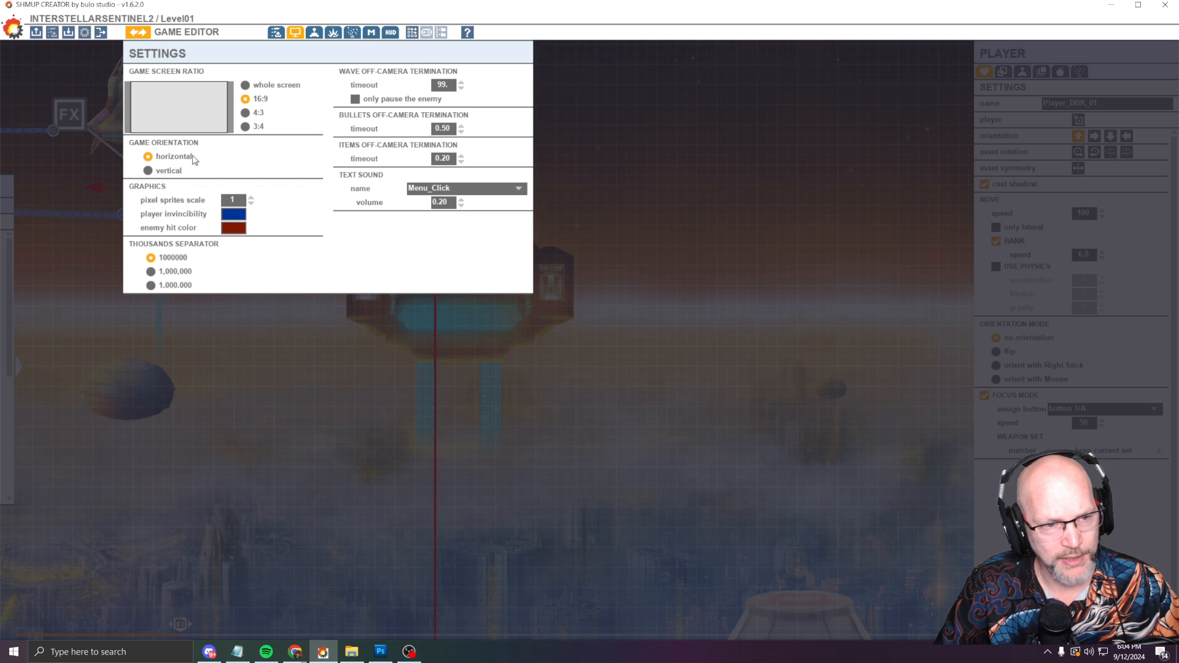
pyautogui.click(138, 33)
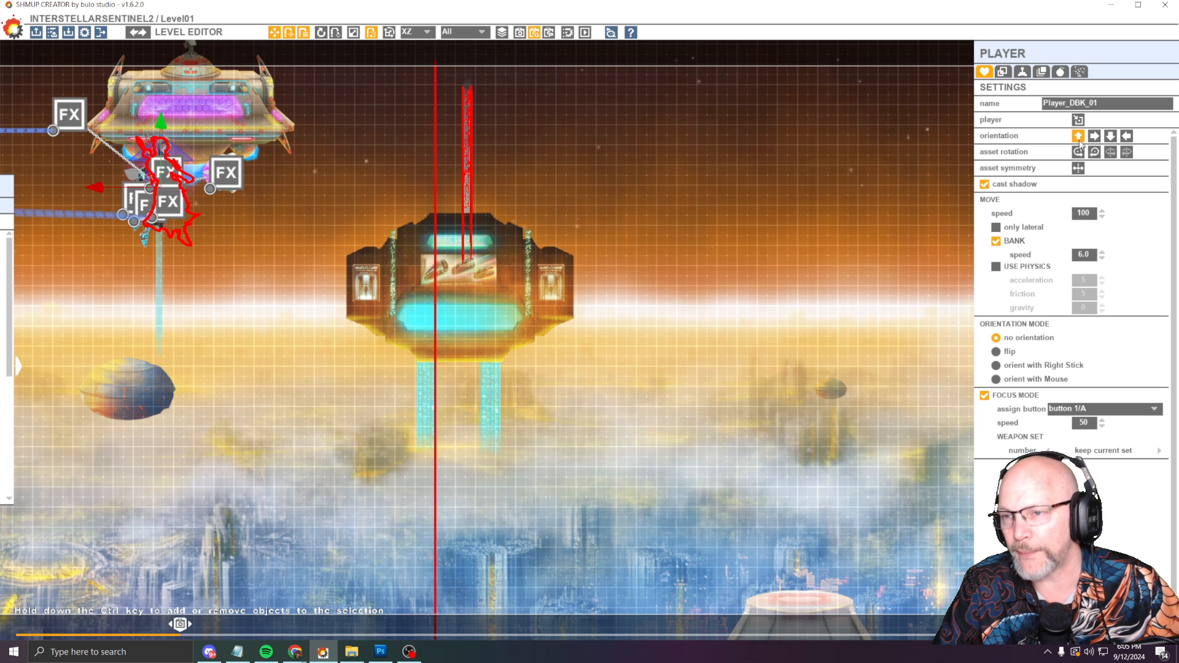
# Step: Try the player's orientation facing right, down and left, and return it to facing up
pyautogui.click(1095, 136)
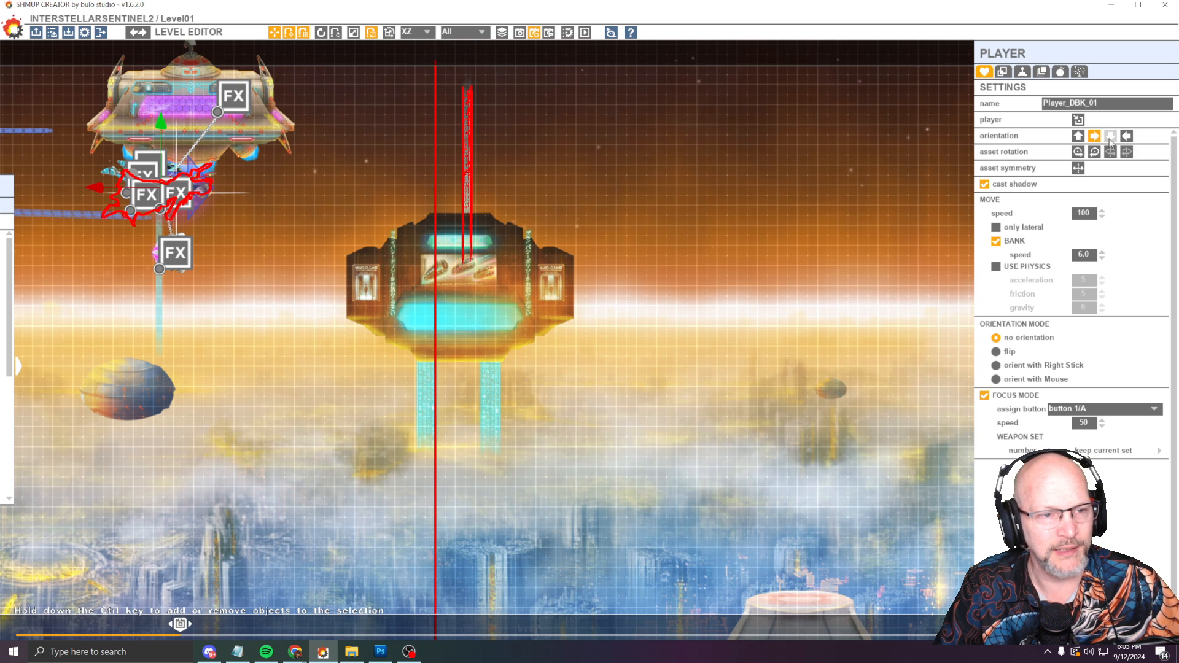
pyautogui.click(1110, 136)
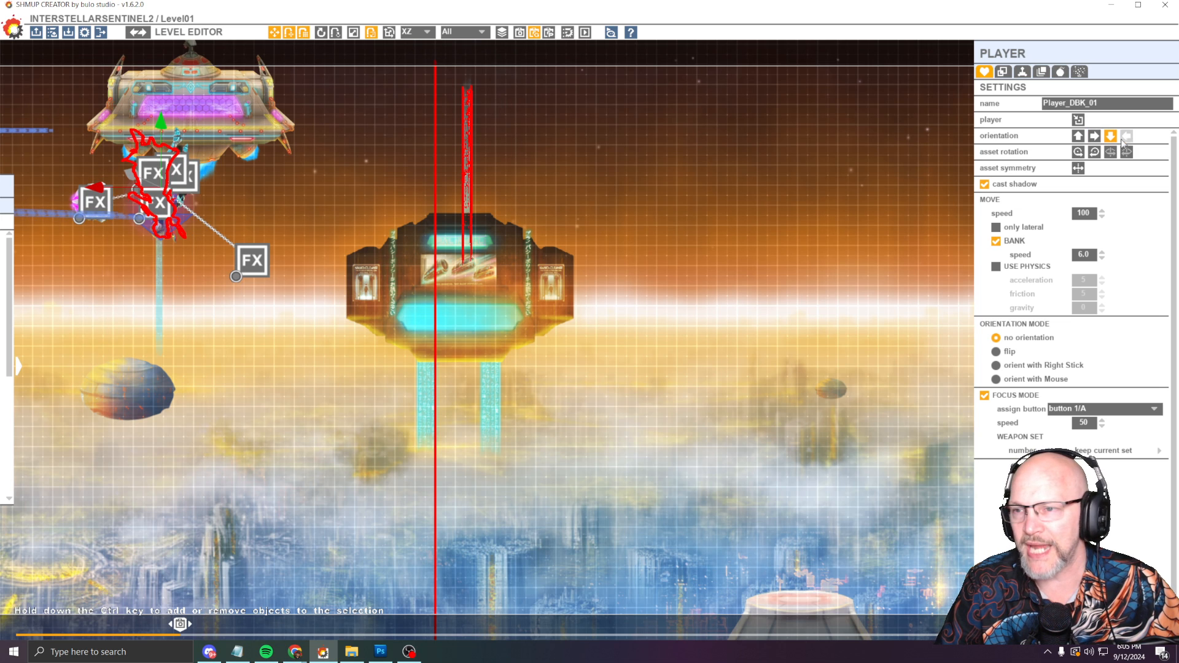
pyautogui.click(1126, 136)
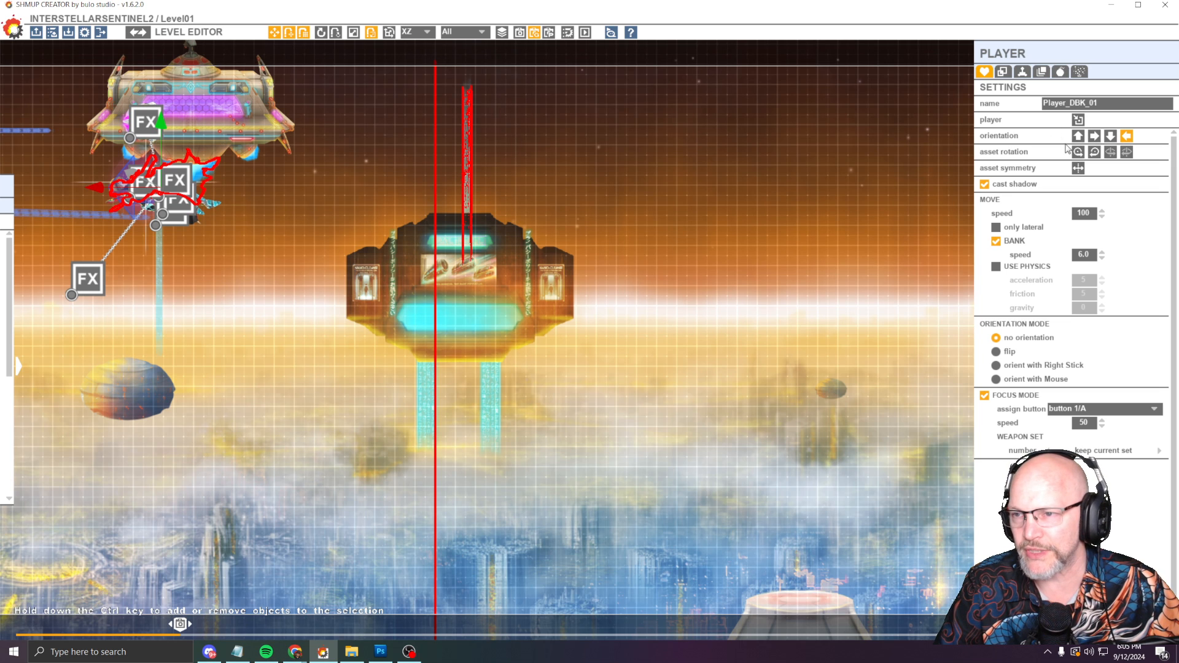
pyautogui.click(1079, 136)
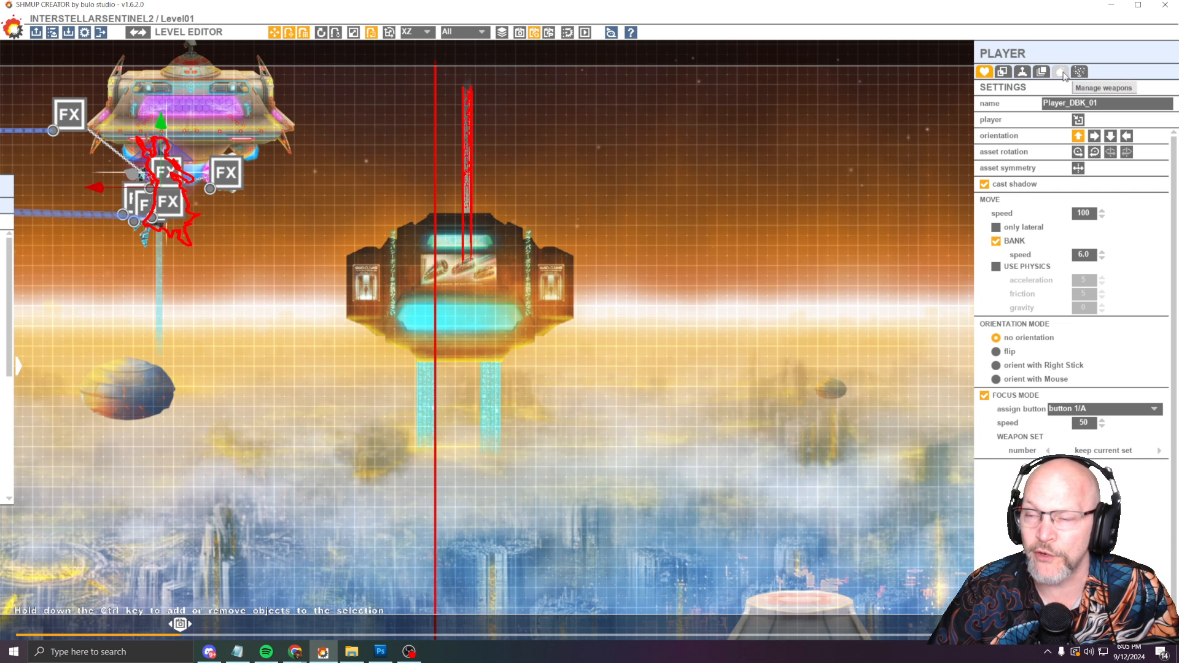
# Step: Review the player's weaponry settings, including its weapon sets and locators
pyautogui.click(1061, 72)
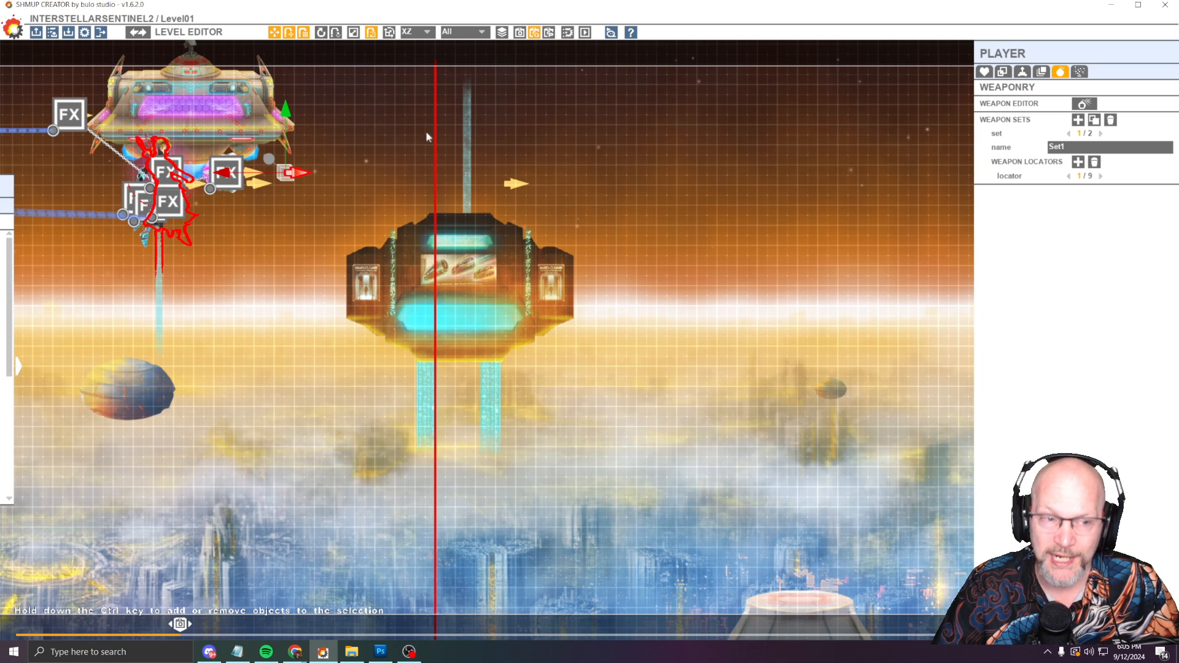
pyautogui.click(1084, 103)
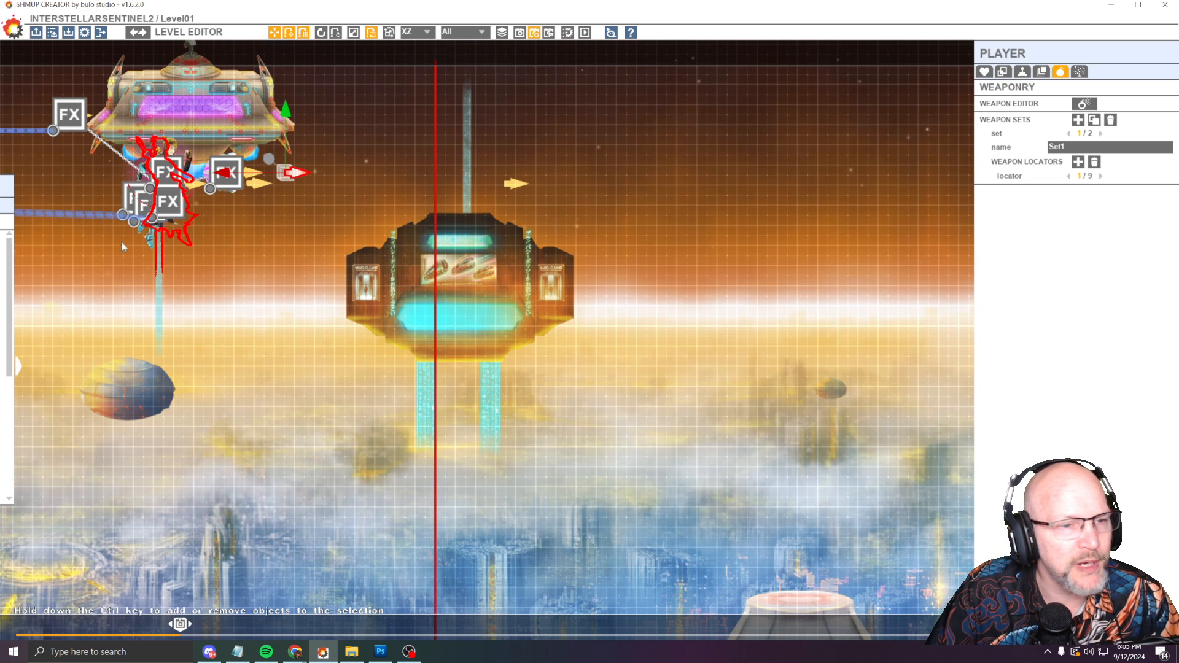
# Step: Show the full camera frame and move the P_DBK_WeakSpot effect away, up above the player character
pyautogui.click(549, 32)
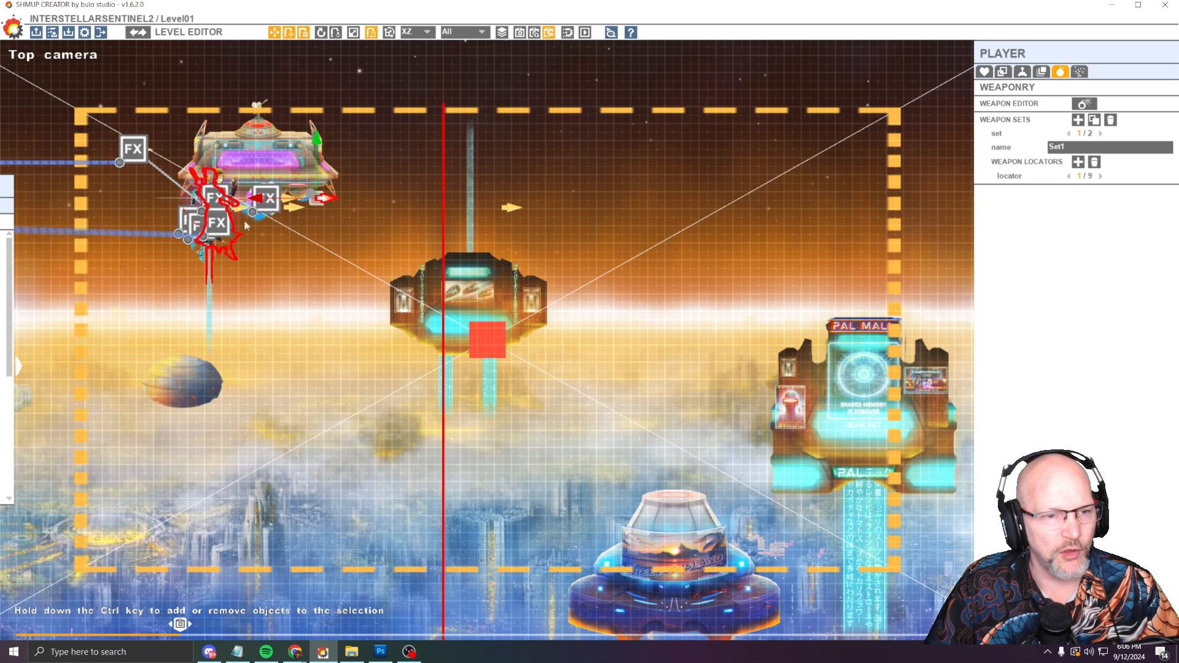
pyautogui.scroll(8, 473, 271)
pyautogui.scroll(-3, 488, 273)
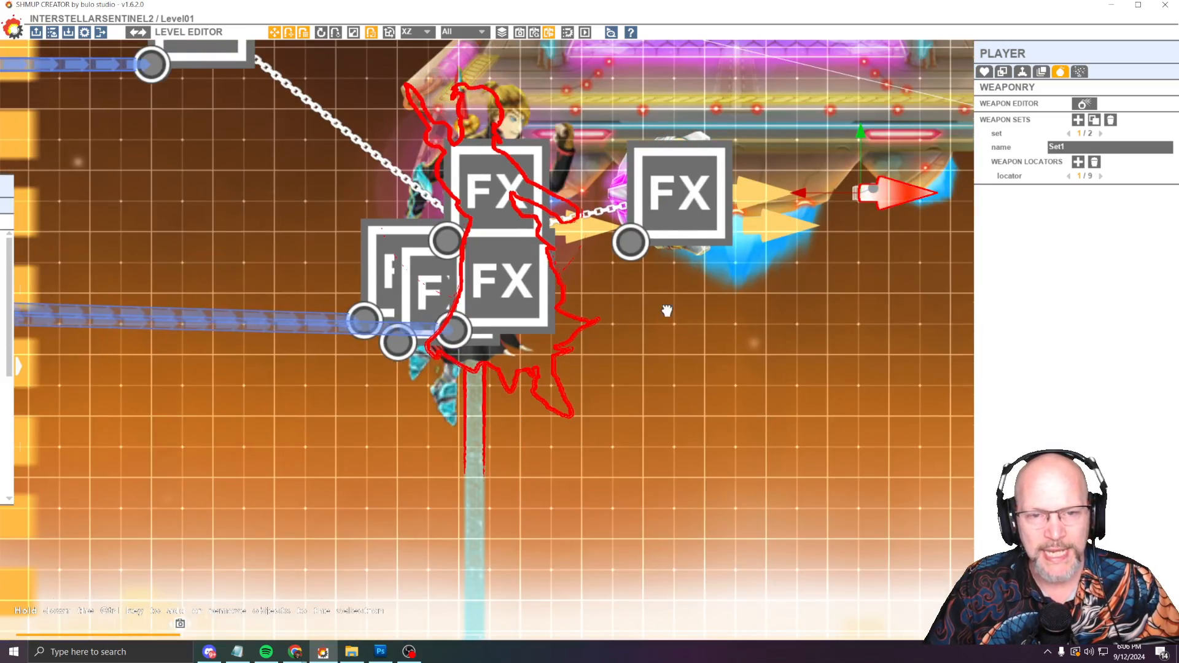
pyautogui.moveTo(666, 310); pyautogui.dragTo(614, 358, button='middle')
pyautogui.scroll(-1, 600, 354)
pyautogui.scroll(-2, 599, 354)
pyautogui.moveTo(509, 269); pyautogui.dragTo(421, 95)
# Step: Spread the P_DBK_CloakBack, P_DBK_Cloak01 and P_DBK_CloakFront effects out to the lower left and left of the player character
pyautogui.click(516, 323)
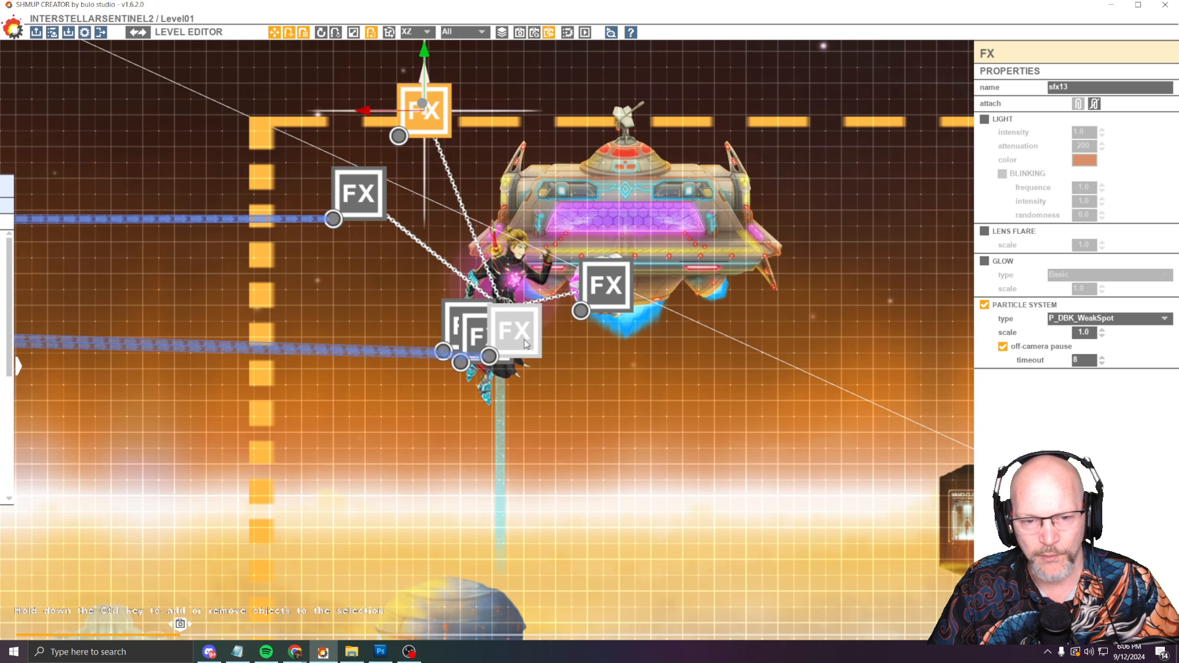
pyautogui.moveTo(516, 323); pyautogui.dragTo(389, 483)
pyautogui.click(461, 356)
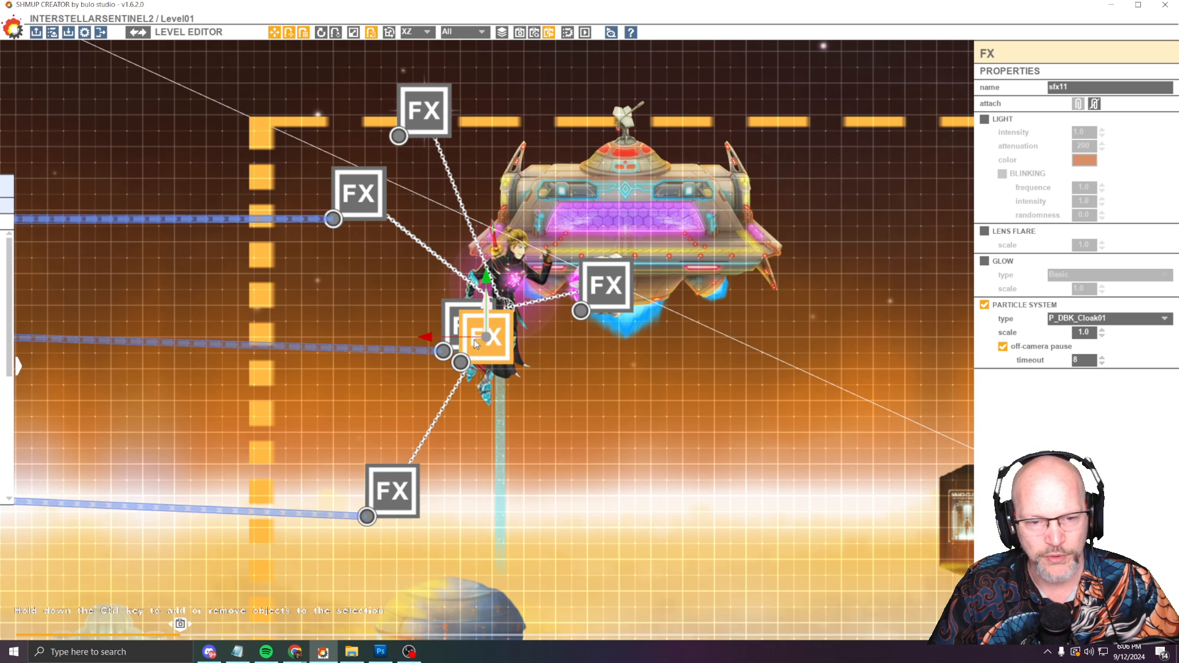
pyautogui.moveTo(461, 356); pyautogui.dragTo(312, 416)
pyautogui.moveTo(466, 329); pyautogui.dragTo(264, 303)
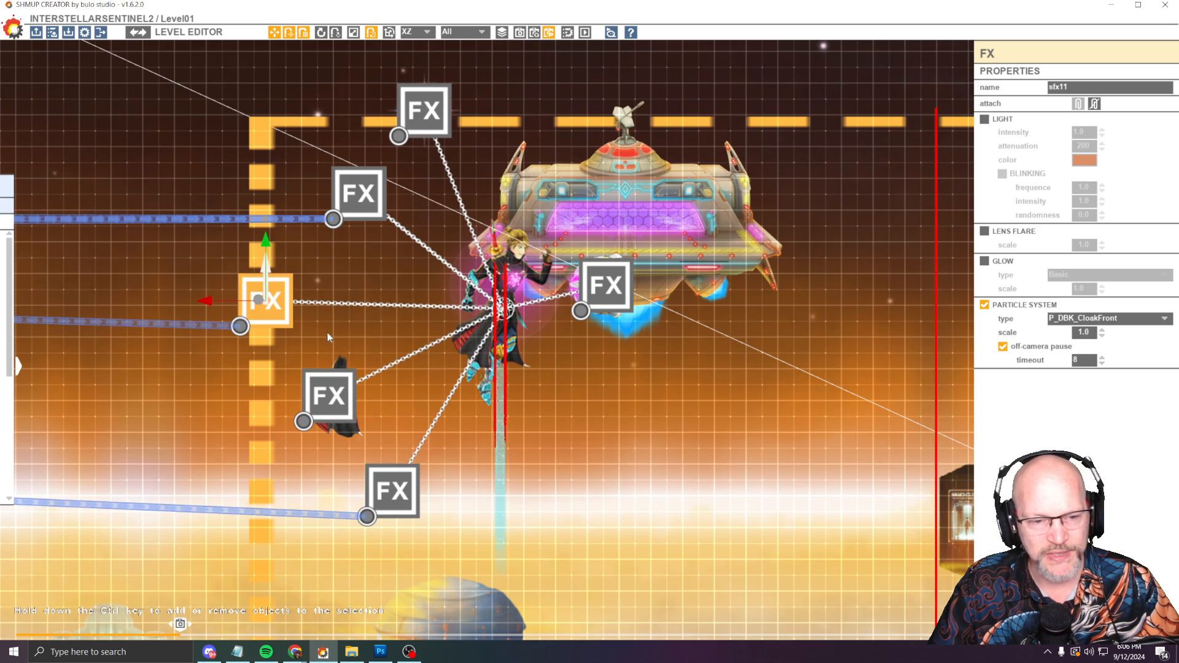
# Step: Play-test the level, flying the player forward and backward to examine its bank animation without the cloak attached, and return to the editor
pyautogui.press('F5')
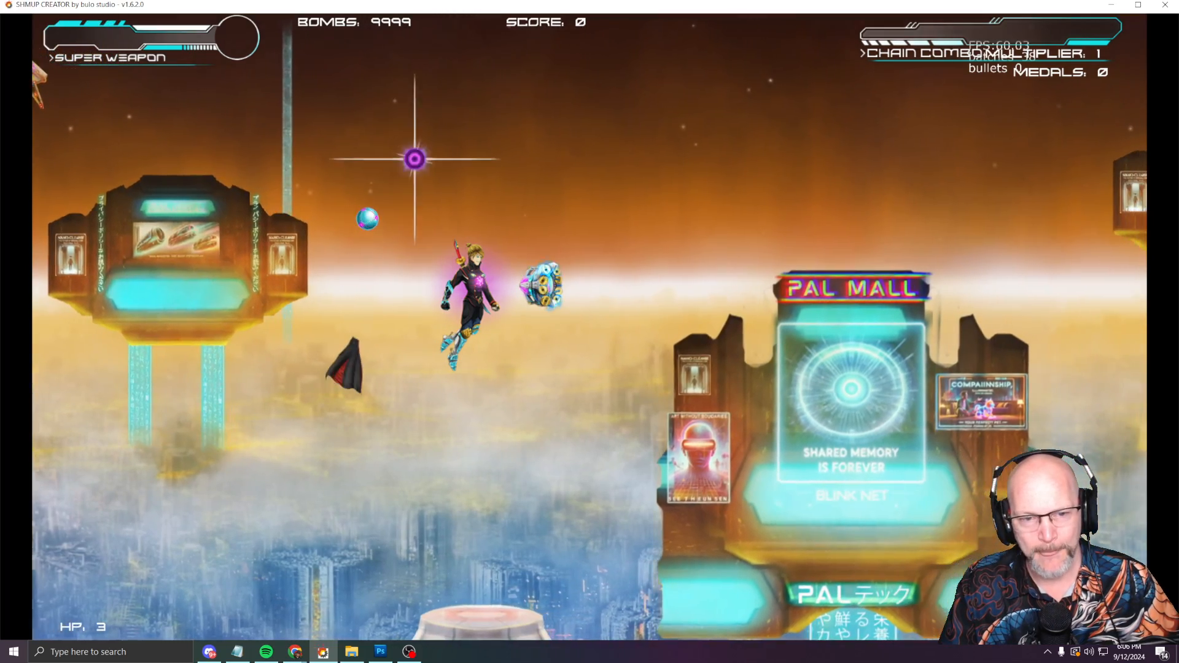
pyautogui.press('Right')
pyautogui.press('Left')
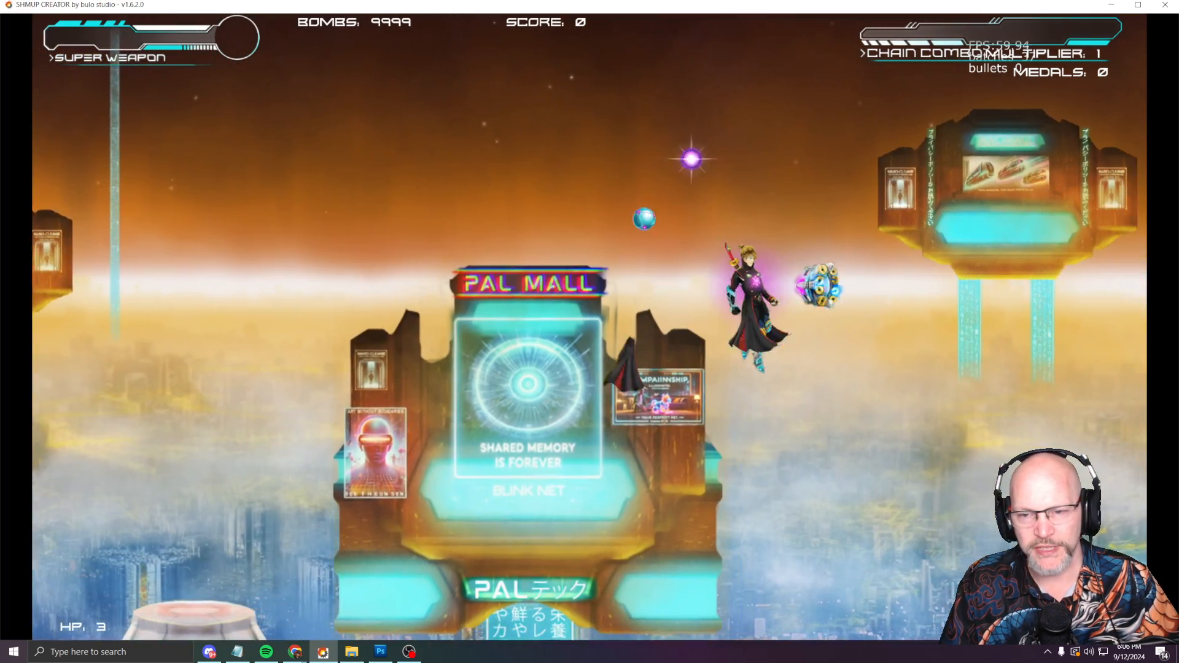
pyautogui.press('Right')
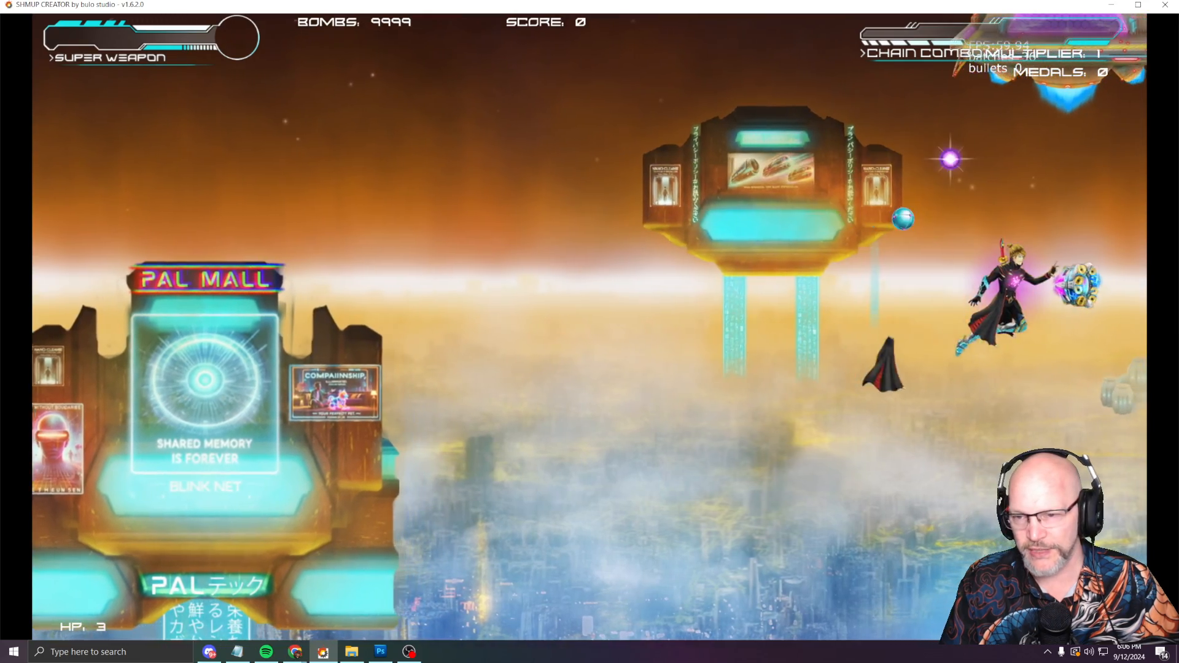
pyautogui.press('Left')
pyautogui.press('Left')
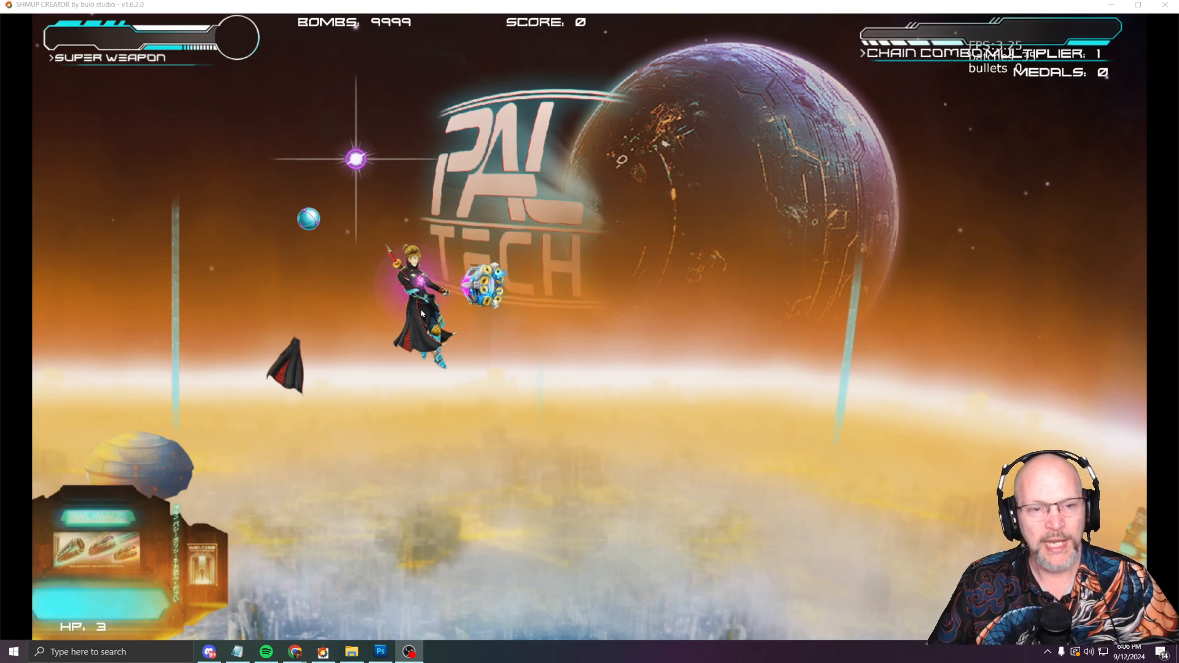
pyautogui.press('Escape')
# Step: Move the P_DBK_Cloak01 effect slightly upward, keeping it left of the player character
pyautogui.scroll(-8, 173, 362)
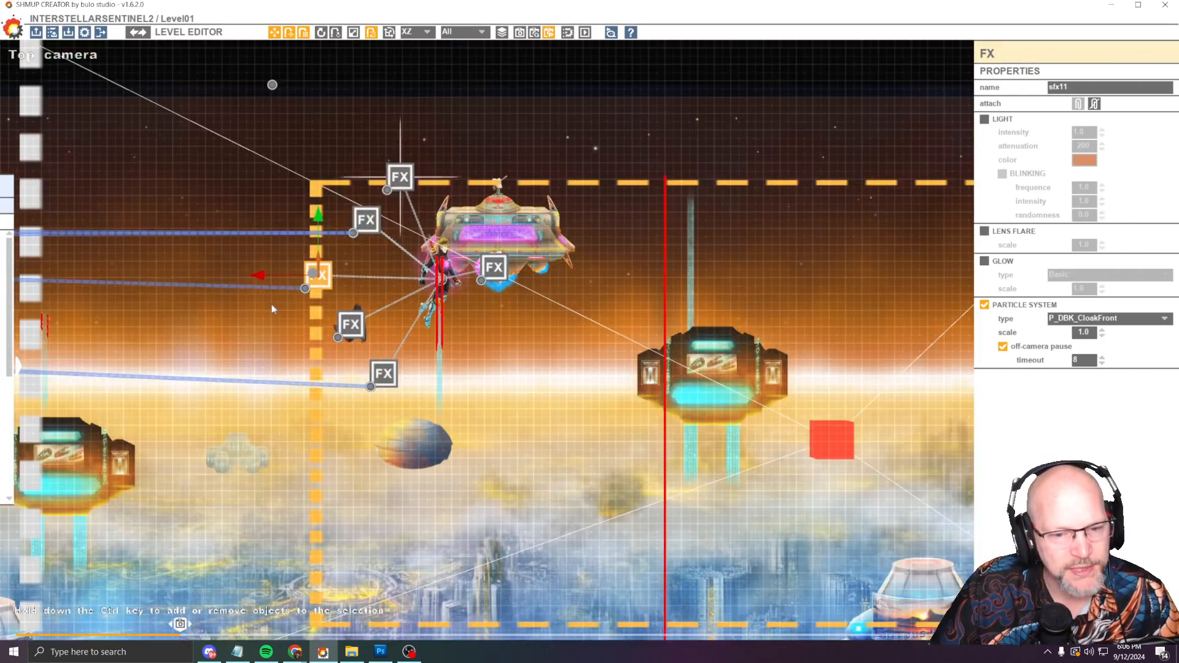
pyautogui.moveTo(376, 423); pyautogui.dragTo(540, 432, button='middle')
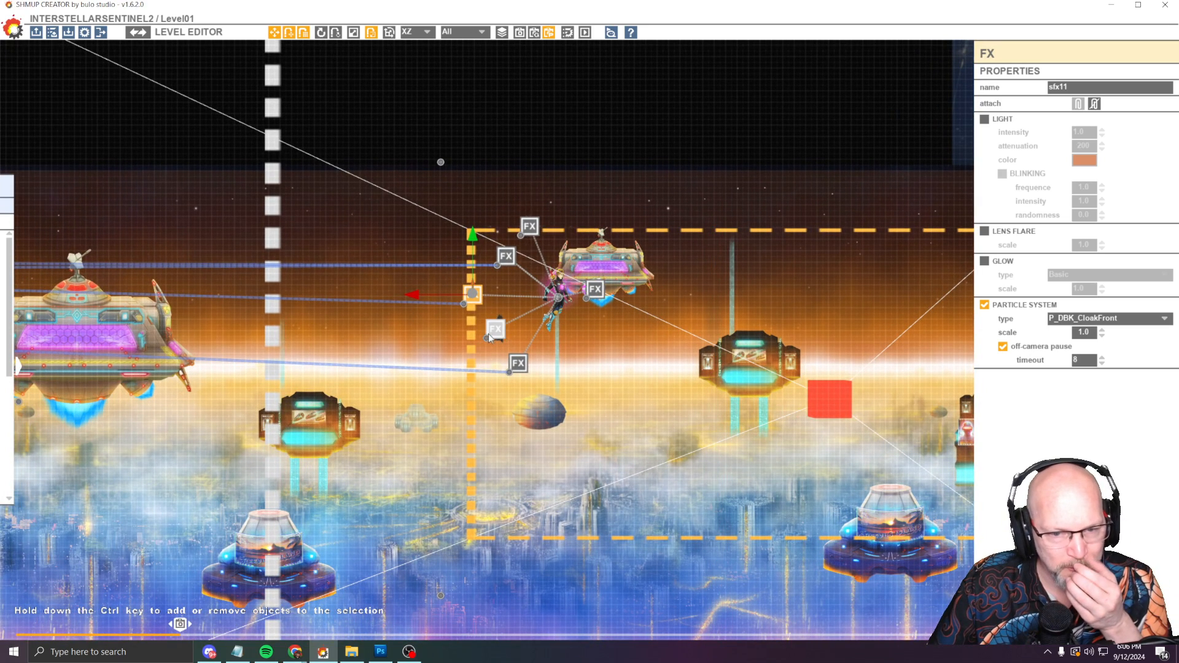
pyautogui.moveTo(494, 320); pyautogui.dragTo(491, 307)
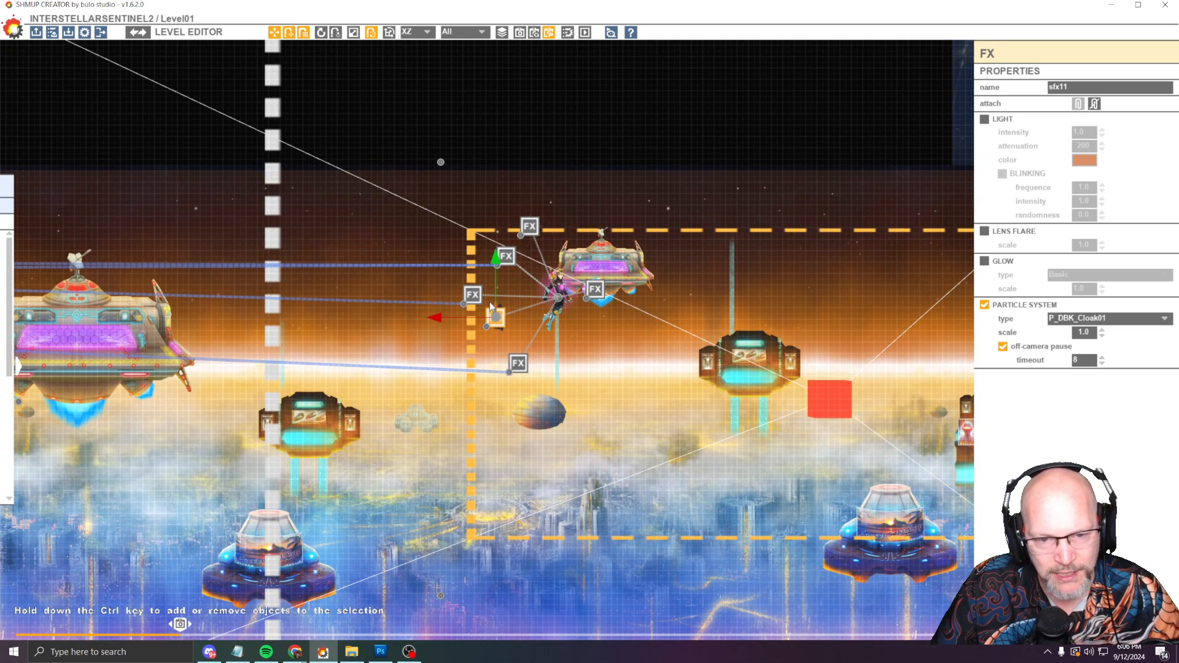
pyautogui.scroll(4, 494, 315)
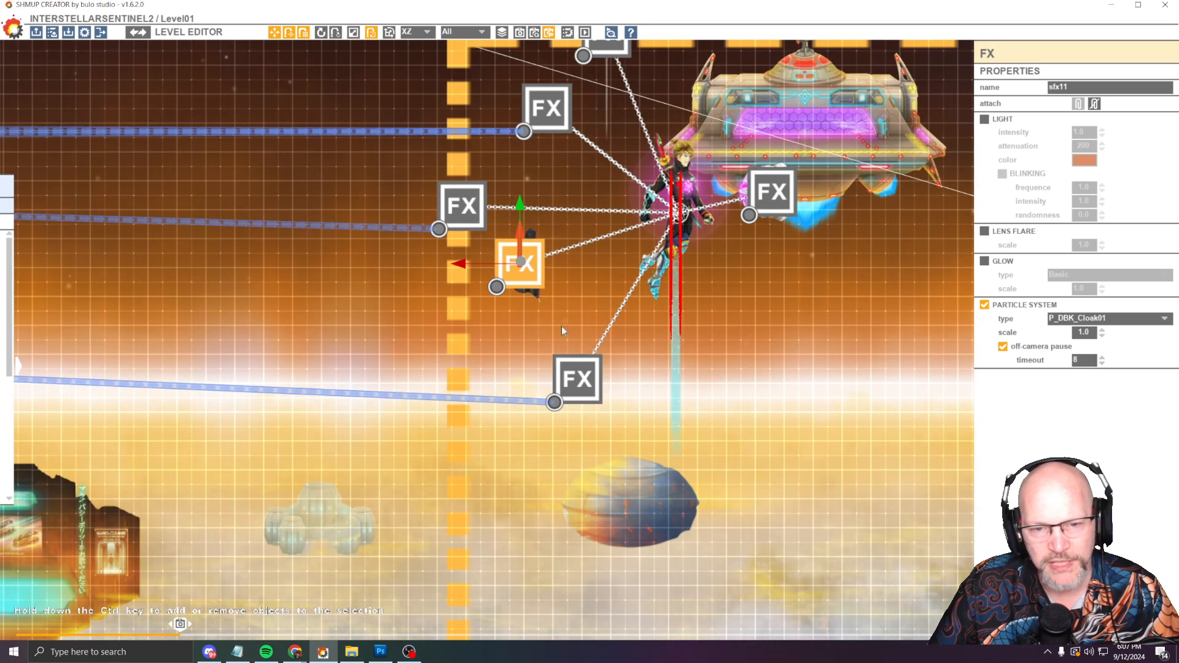
# Step: Check the particle types of the other attached effects and move P_DBK_CloakFront to the lower right of the player character
pyautogui.click(587, 378)
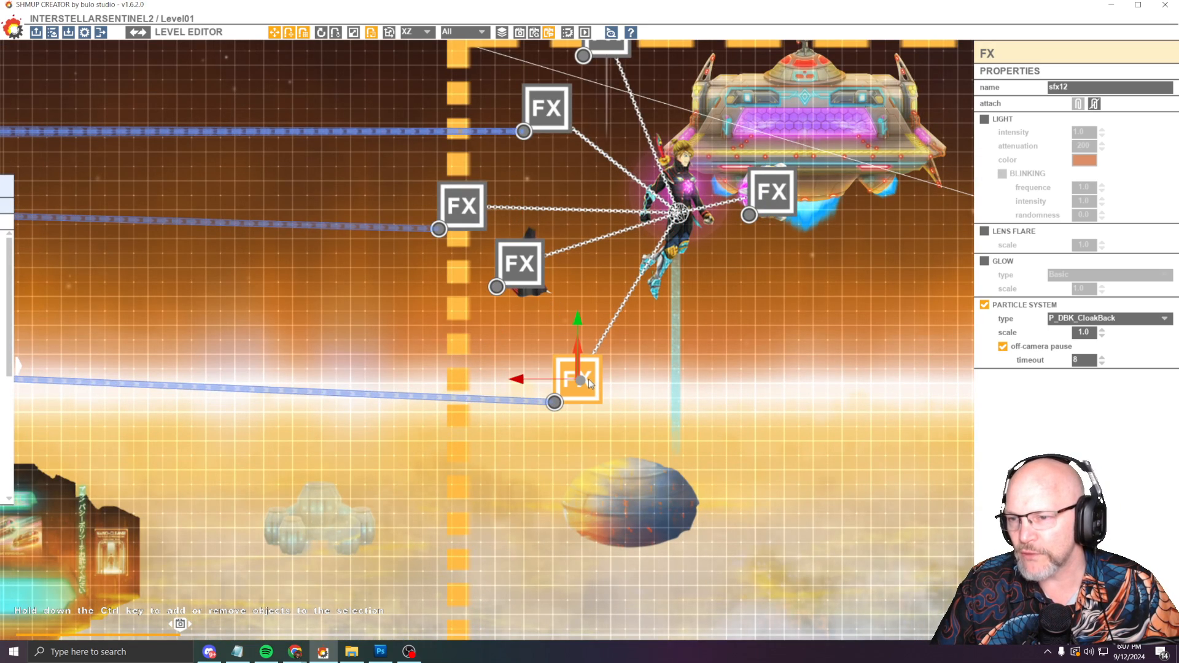
pyautogui.scroll(-4, 588, 379)
pyautogui.click(568, 249)
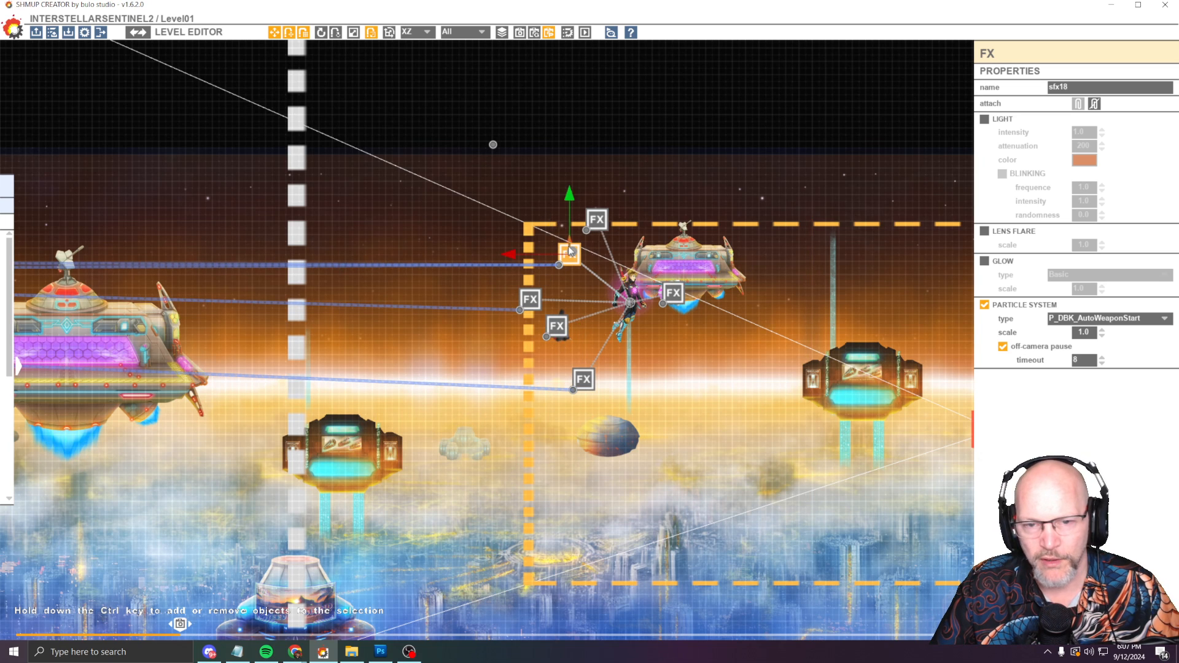
pyautogui.click(525, 298)
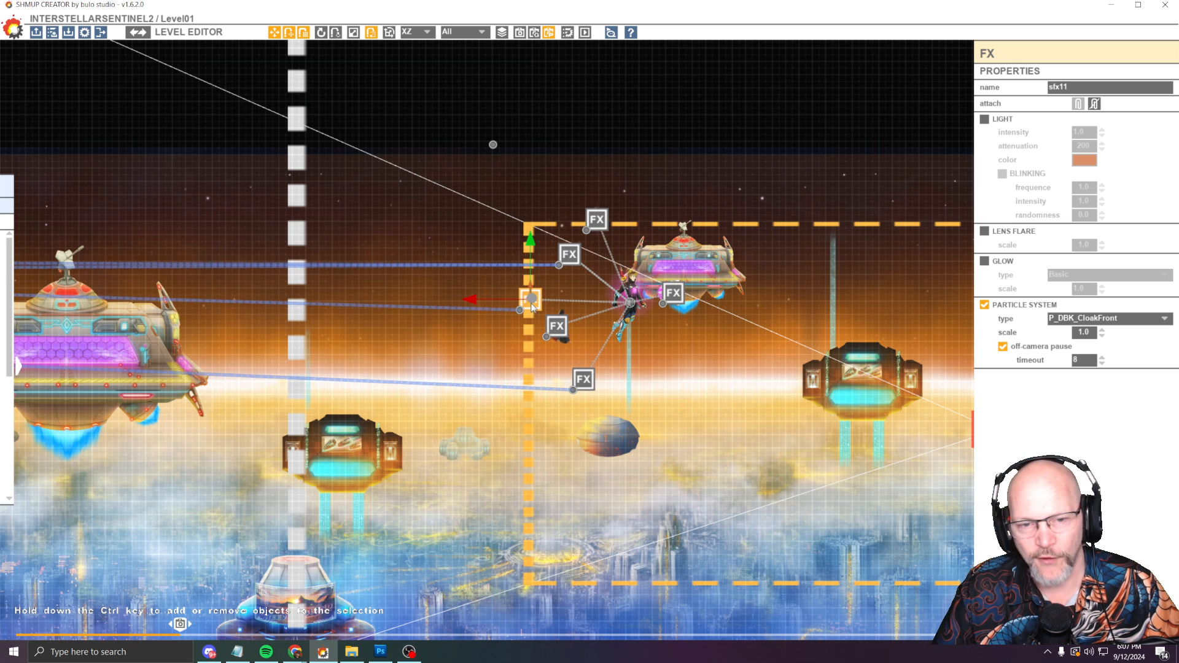
pyautogui.moveTo(521, 299); pyautogui.dragTo(718, 367)
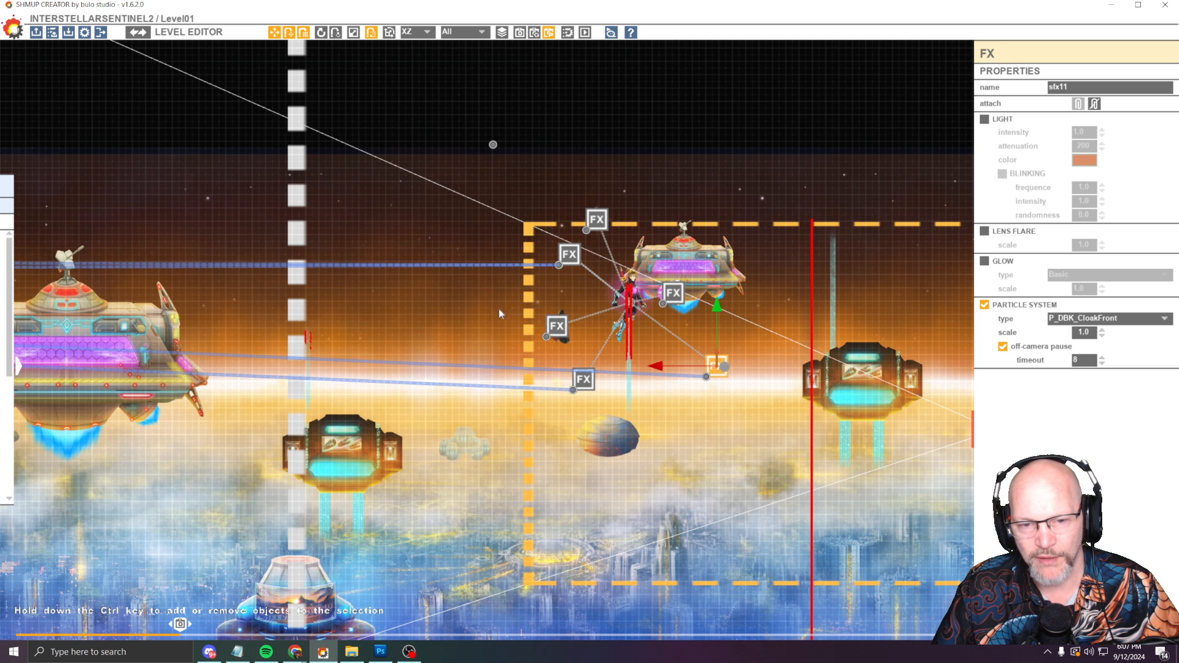
# Step: Play-test the level from the current position and again from its start to examine how the separated cloak effects behave
pyautogui.press('space')
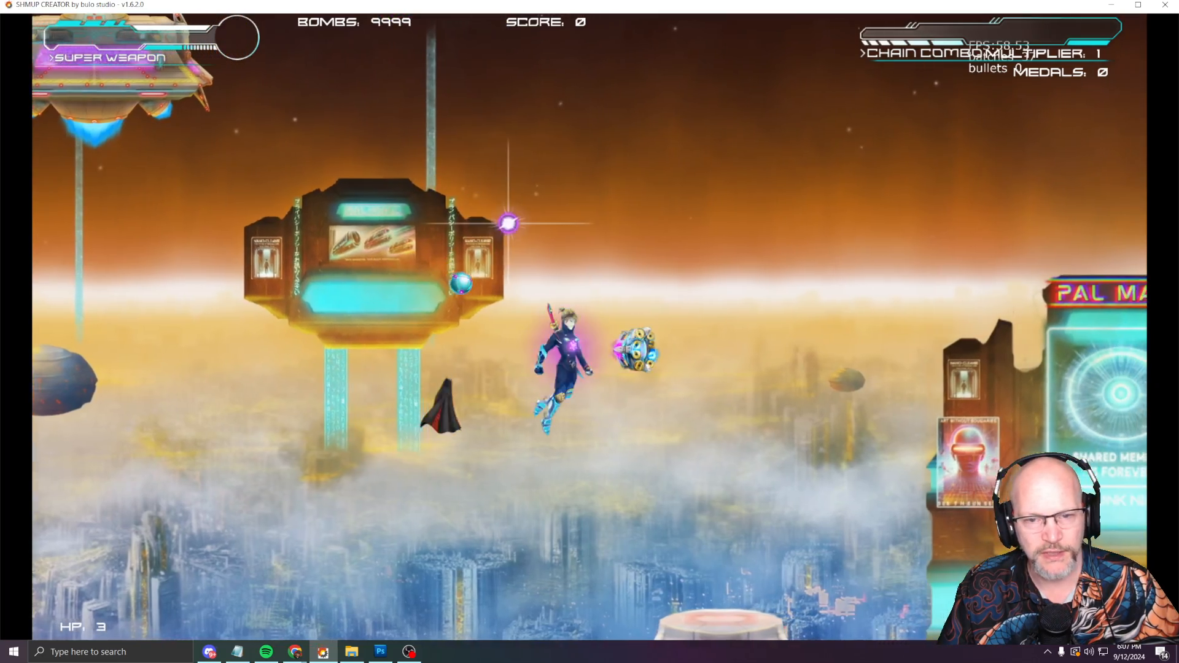
pyautogui.press('Escape')
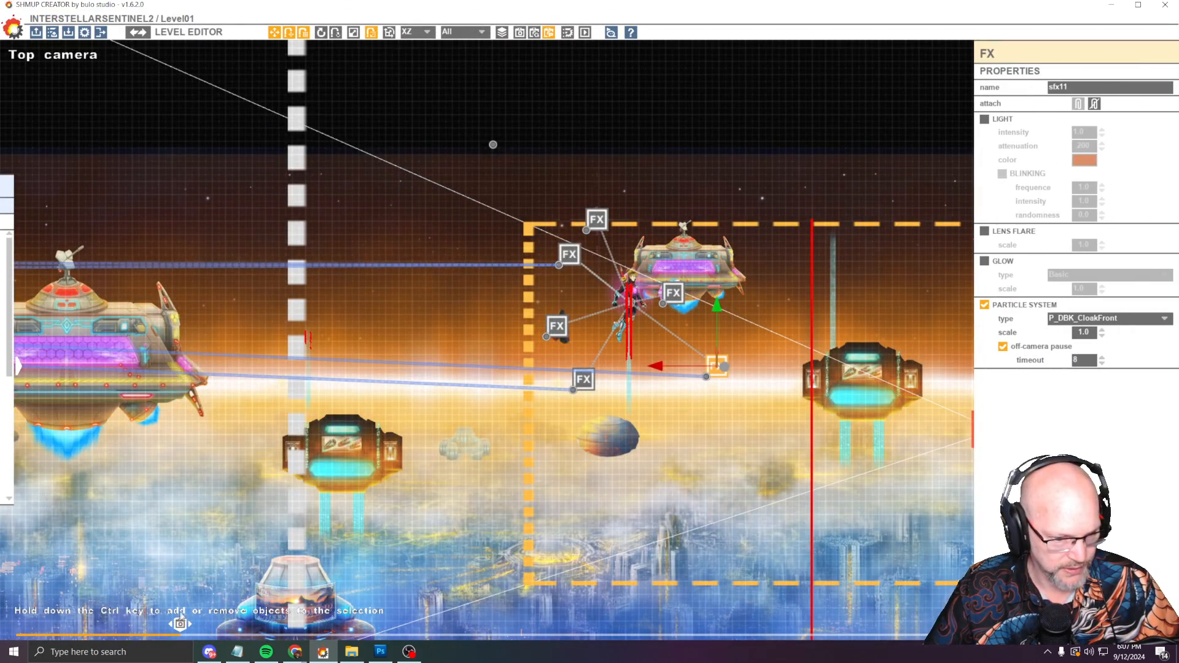
pyautogui.moveTo(179, 624); pyautogui.dragTo(2, 632)
pyautogui.press('space')
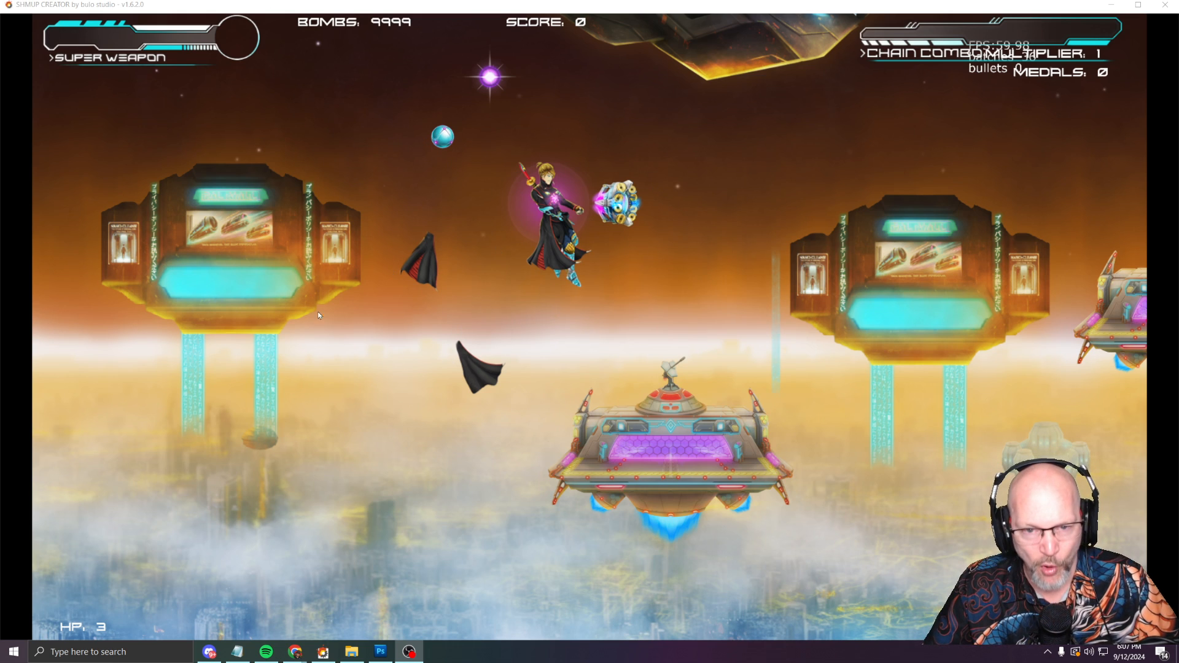
pyautogui.press('Escape')
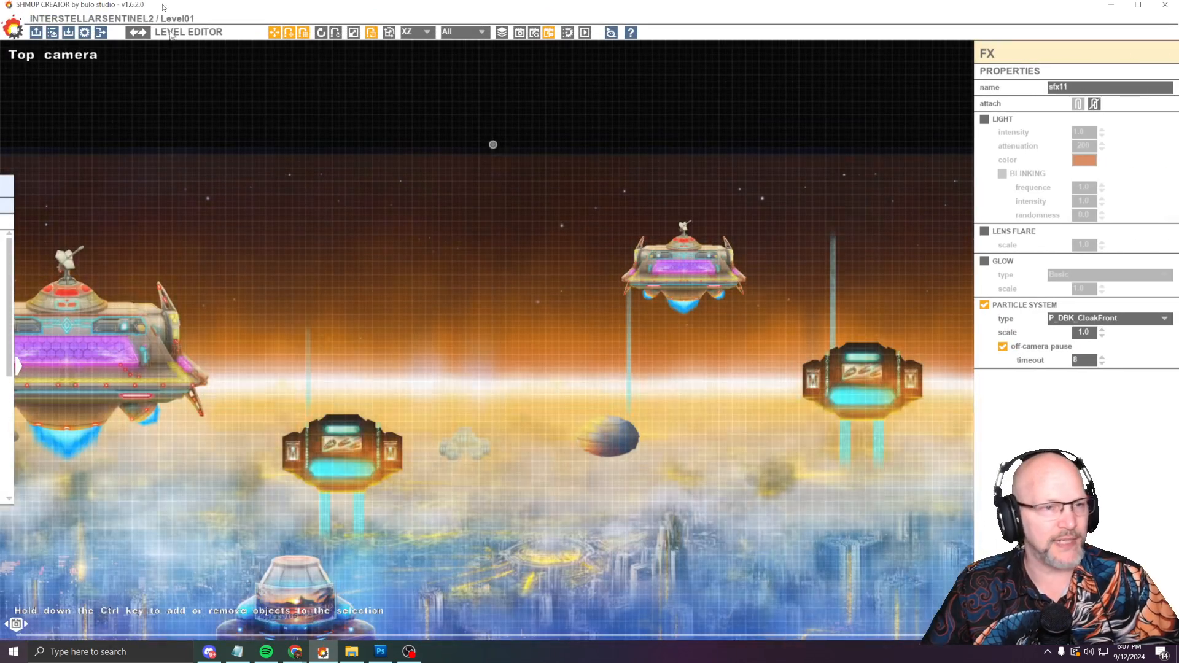
# Step: Reload Level01 from the level manager to discard the moved effects
pyautogui.click(52, 32)
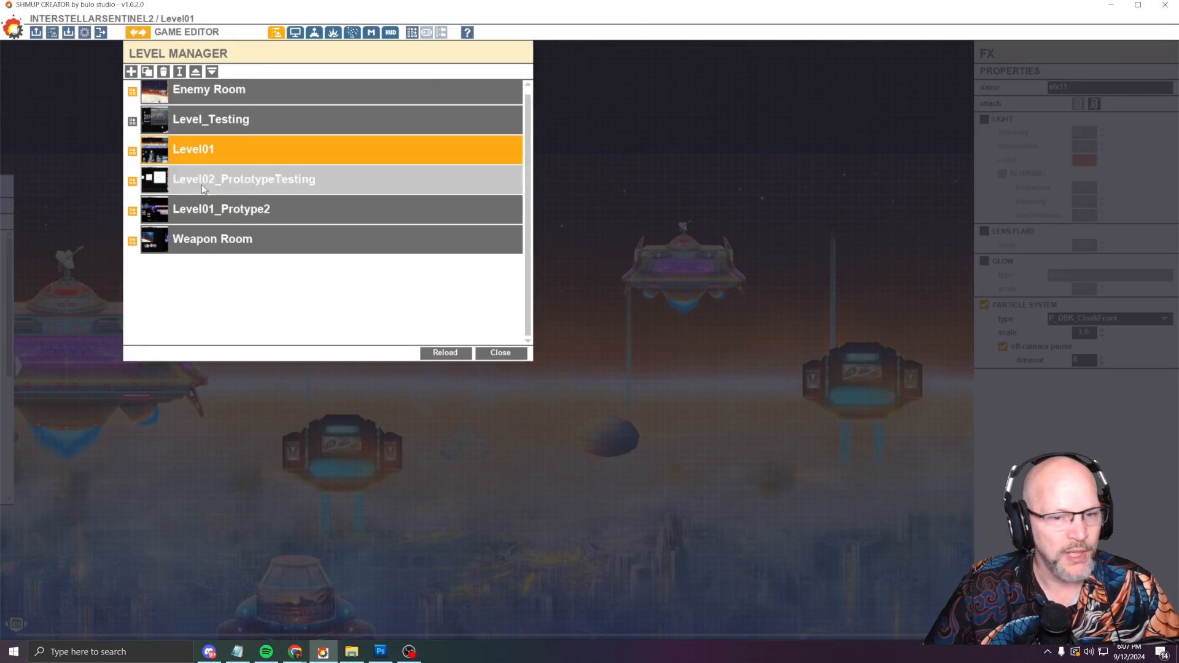
pyautogui.click(445, 354)
pyautogui.click(632, 379)
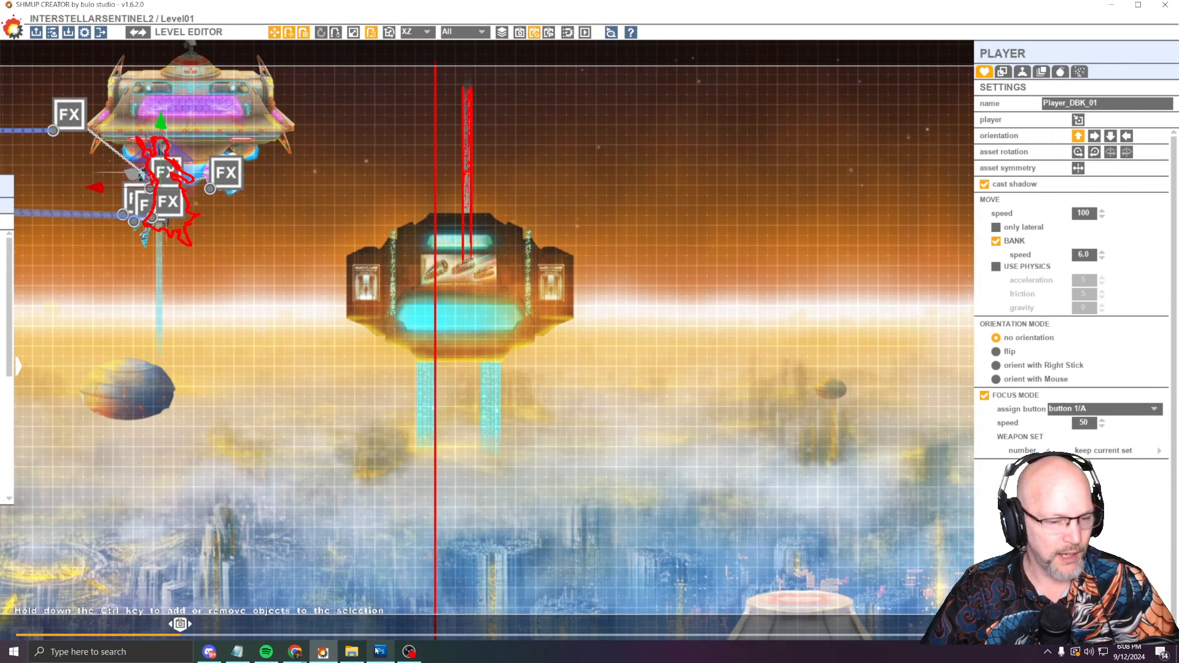
# Step: Play-test Level01 from its start, flying the player forward and backward to examine the bank animation with the cloak attached
pyautogui.moveTo(178, 625); pyautogui.dragTo(16, 624)
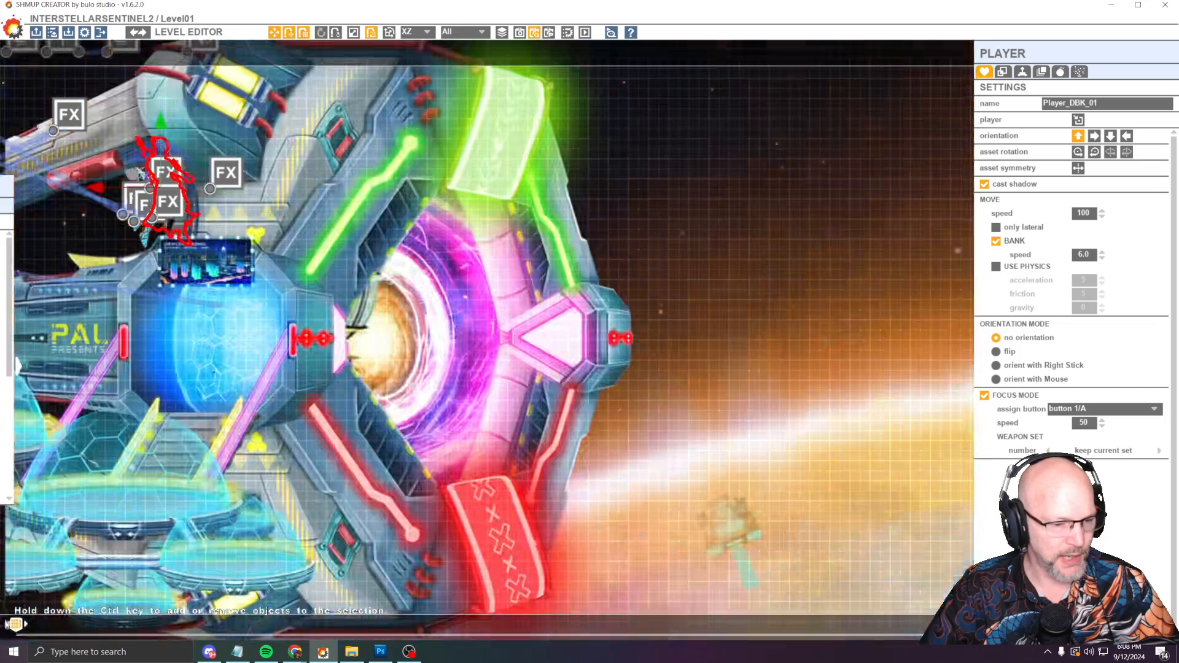
pyautogui.press('space')
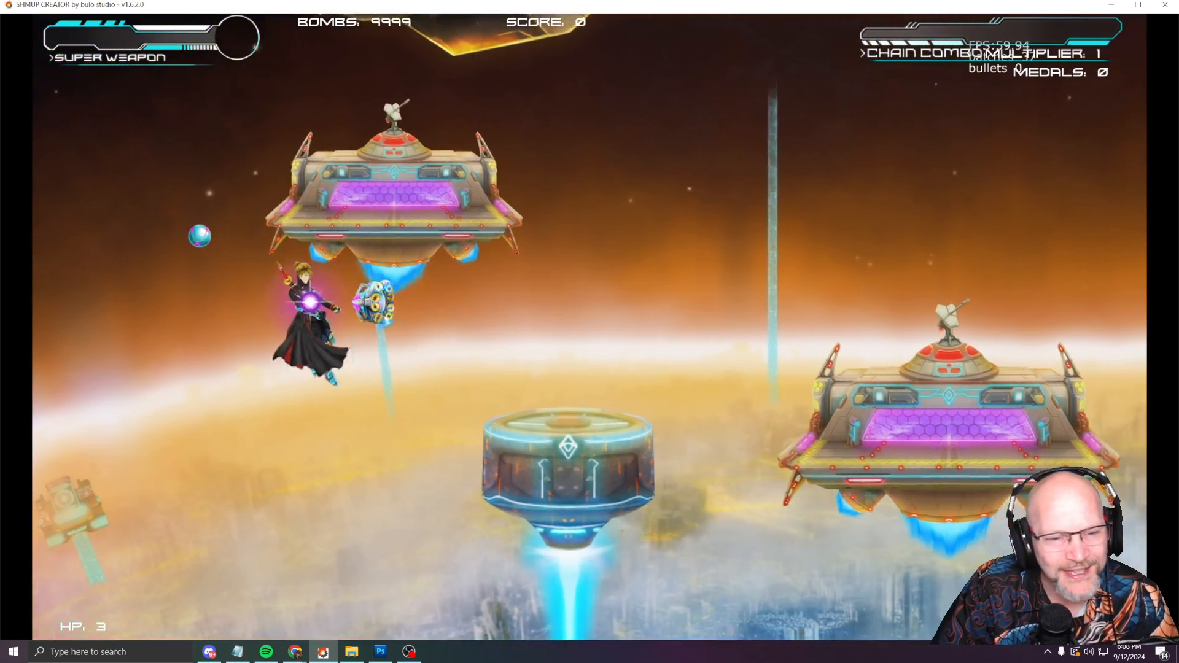
pyautogui.press('Right')
pyautogui.press('Left')
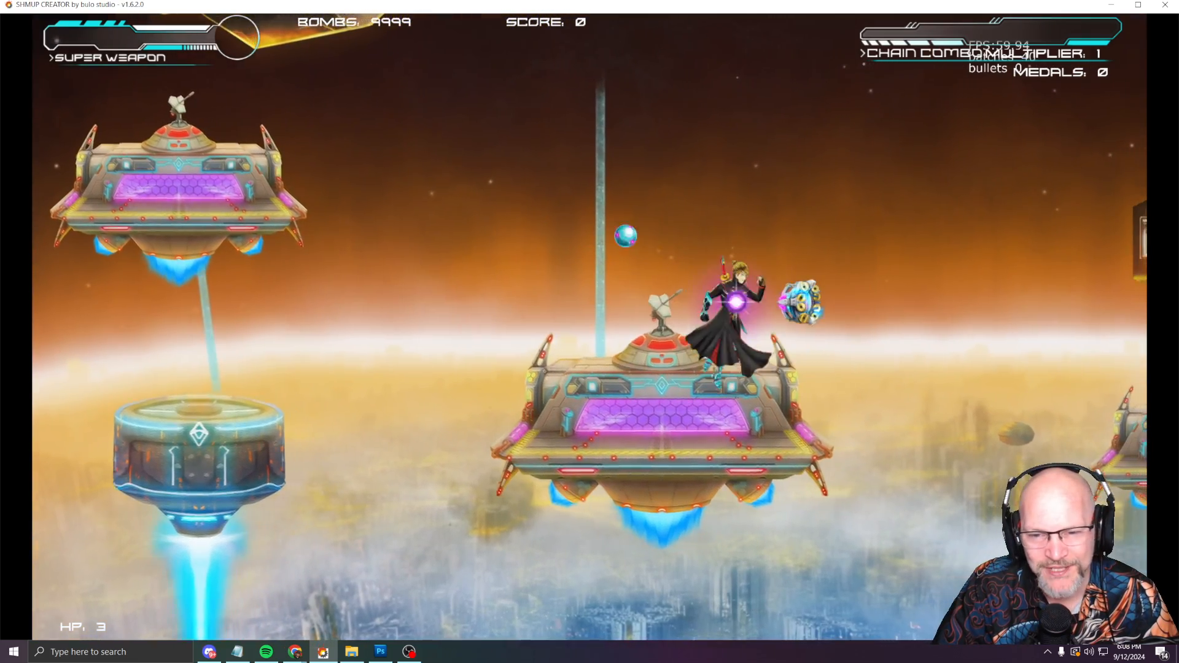
pyautogui.press('Right')
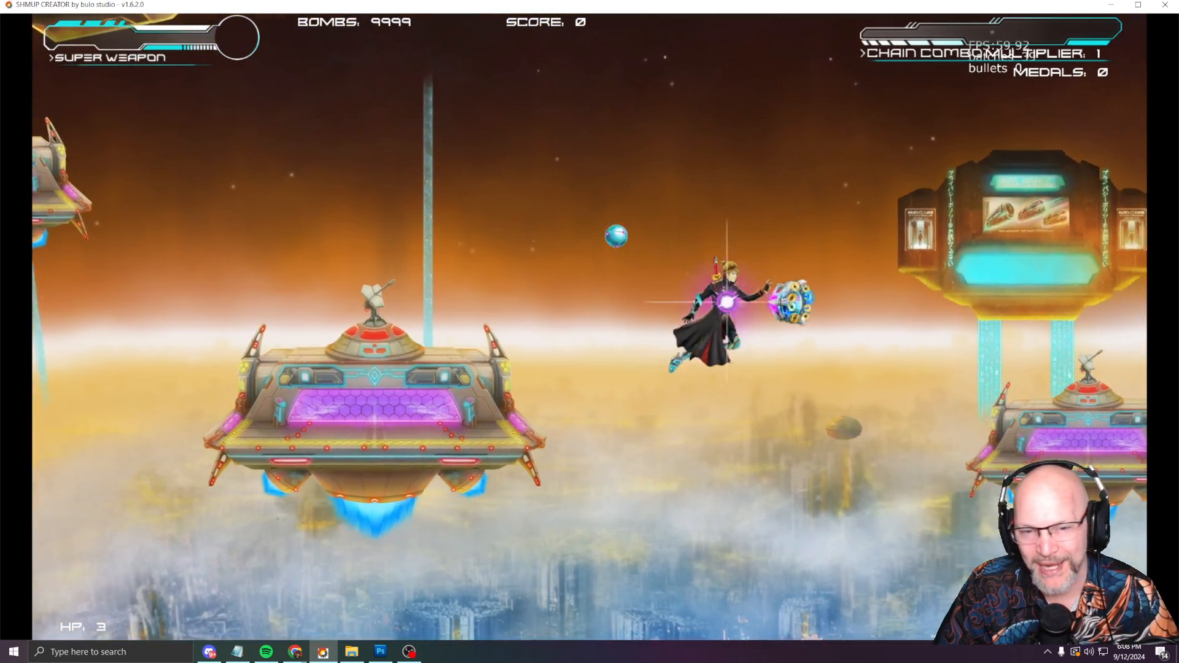
# Step: Fly the player backward and forward in the running play-test to examine the cloak animation, and return to the level editor
pyautogui.press('Left')
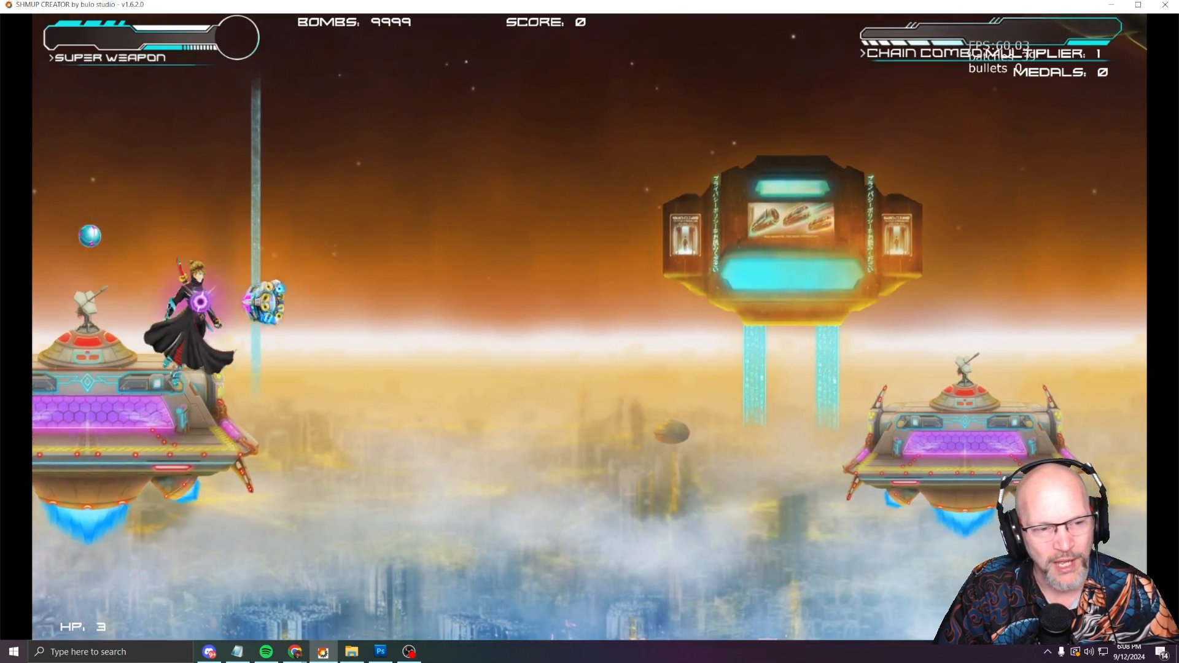
pyautogui.press('Right')
pyautogui.press('Left')
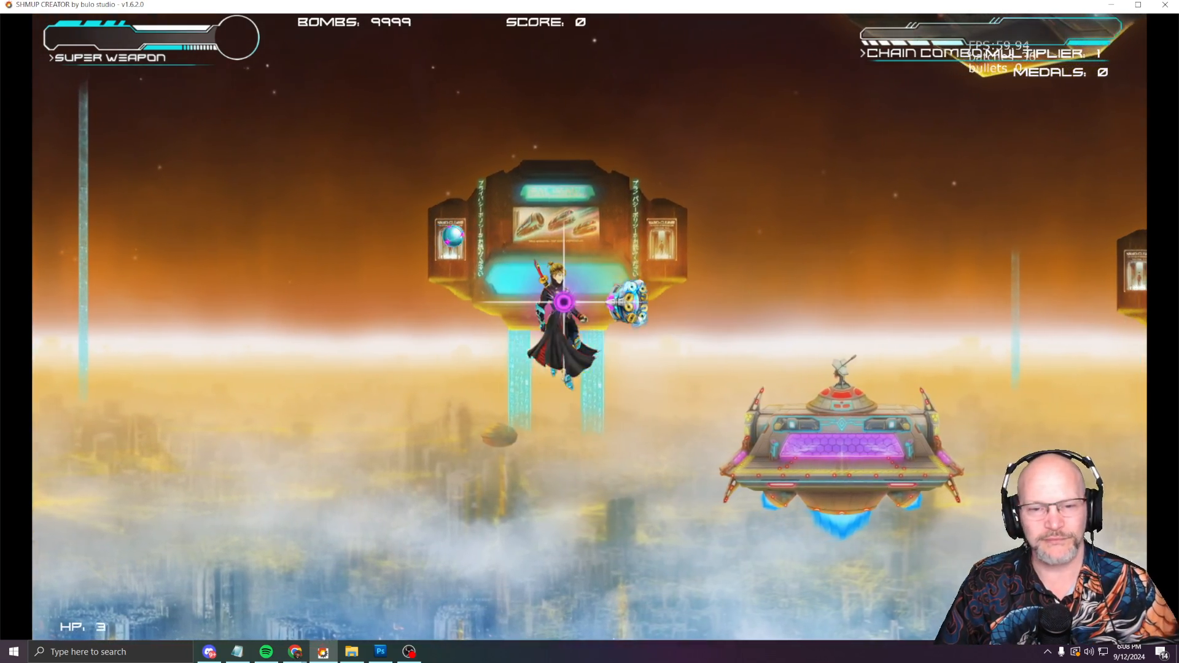
pyautogui.press('Escape')
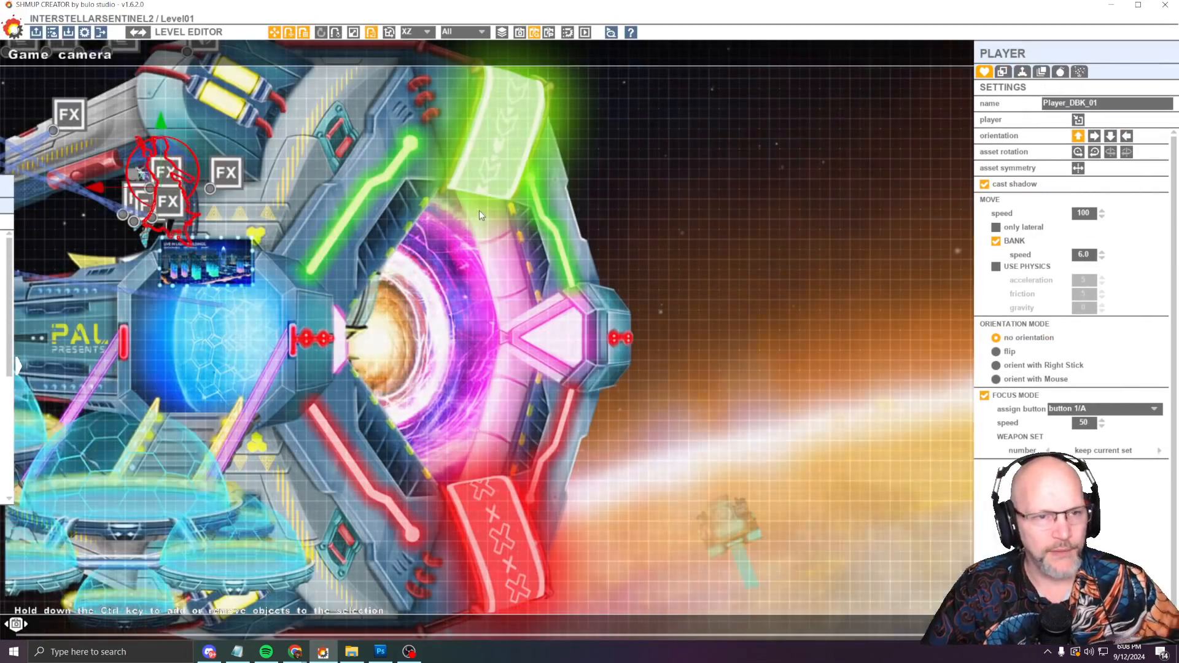
# Step: View the trigger setup near the player from the top camera and check the mode options of the uppermost button trigger
pyautogui.click(549, 32)
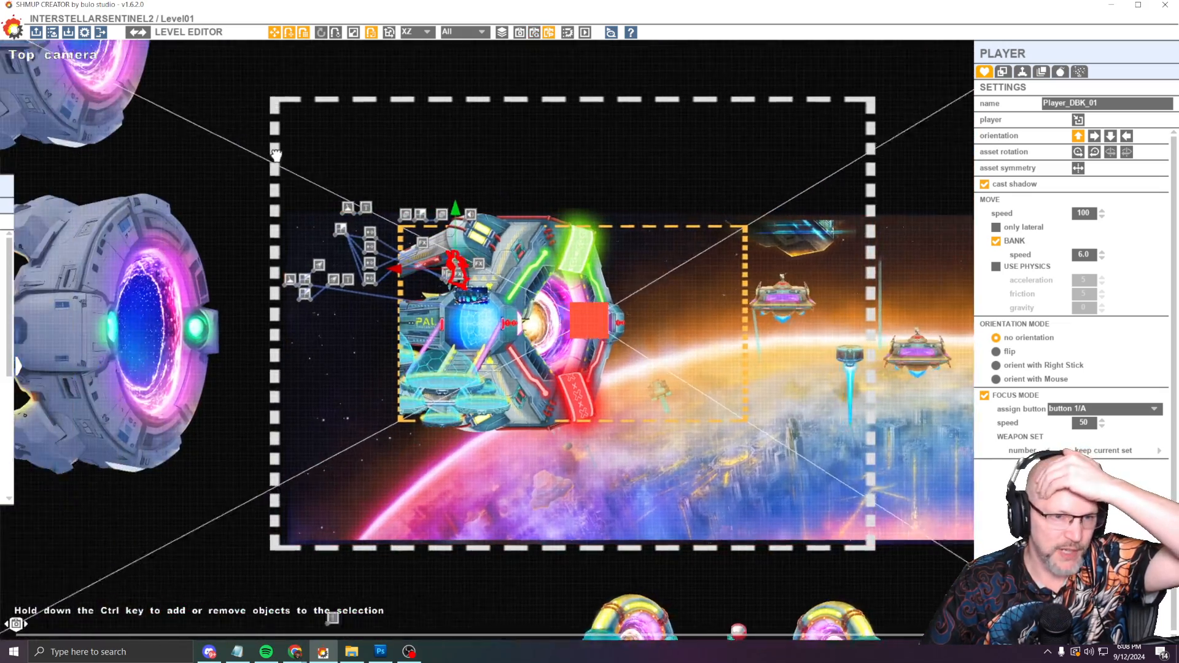
pyautogui.scroll(4, 391, 261)
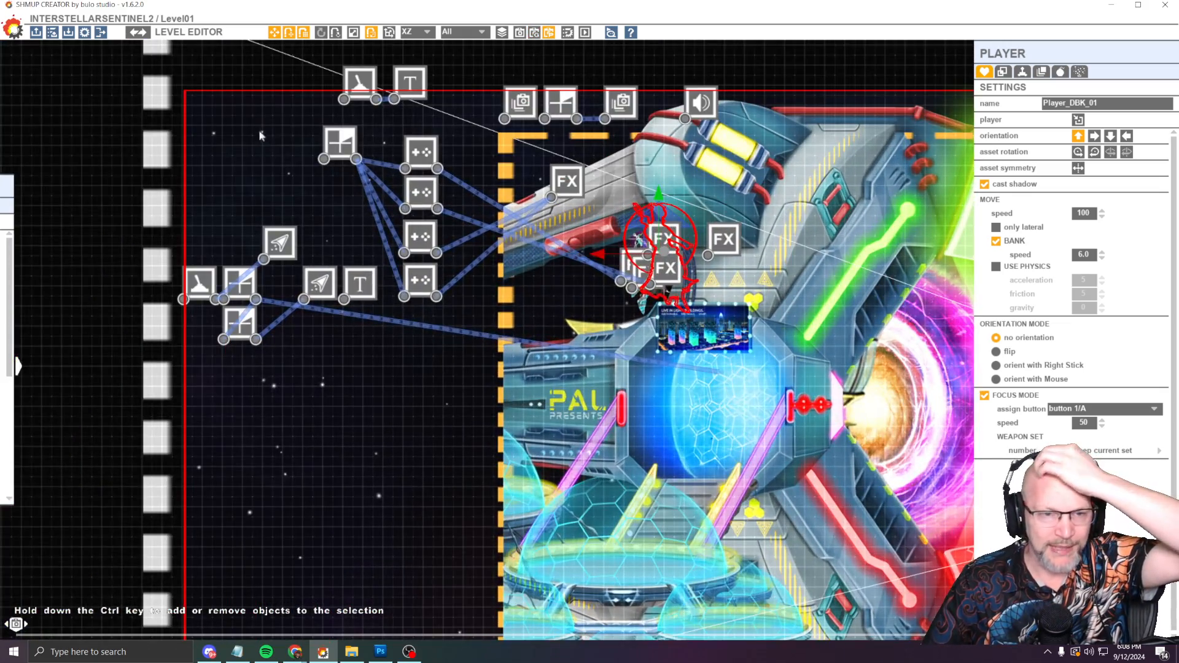
pyautogui.click(419, 151)
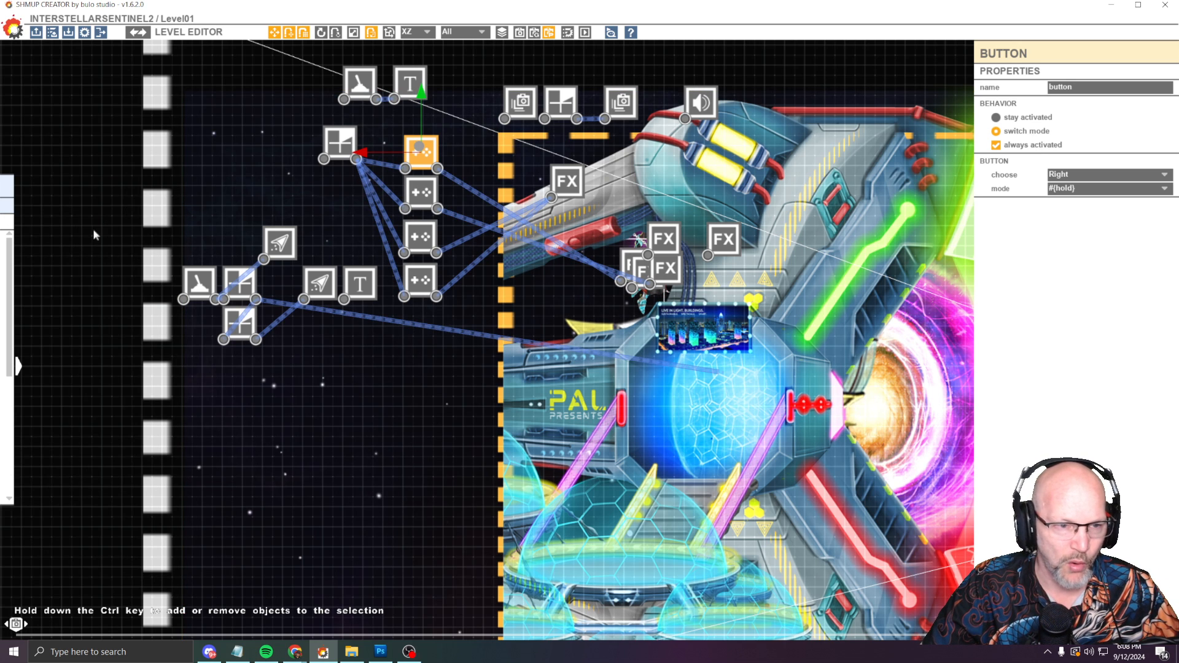
pyautogui.click(1065, 189)
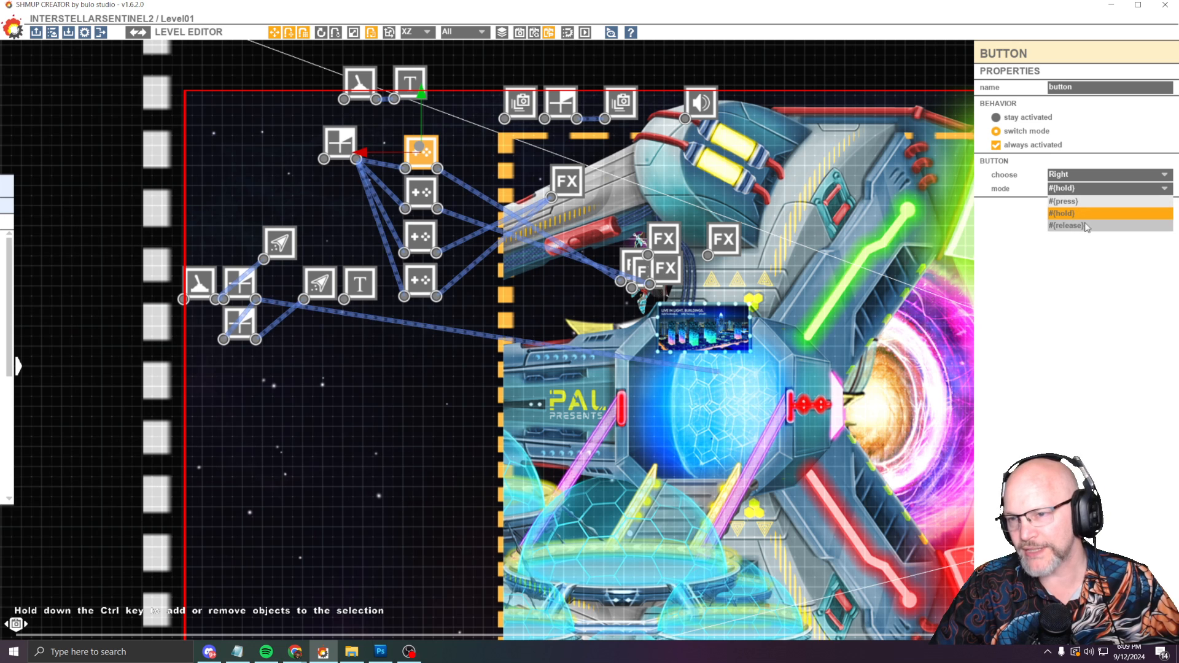
pyautogui.click(1096, 341)
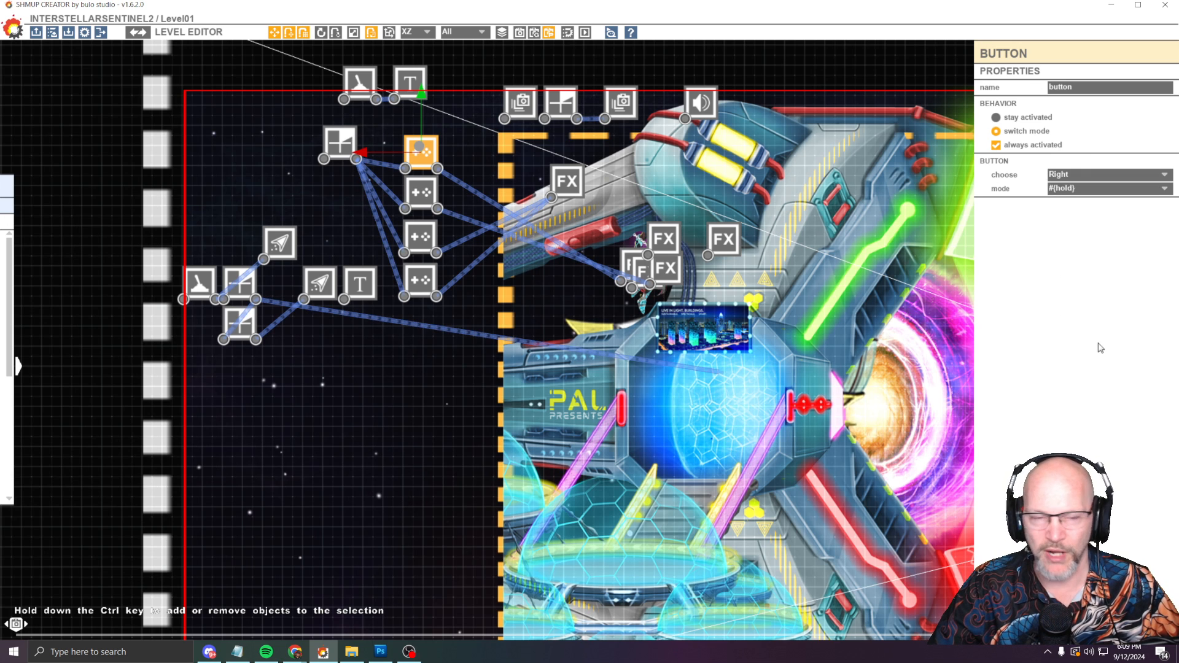
# Step: Check the assigned input and mode of each of the four button triggers linked to the player's effects
pyautogui.click(327, 143)
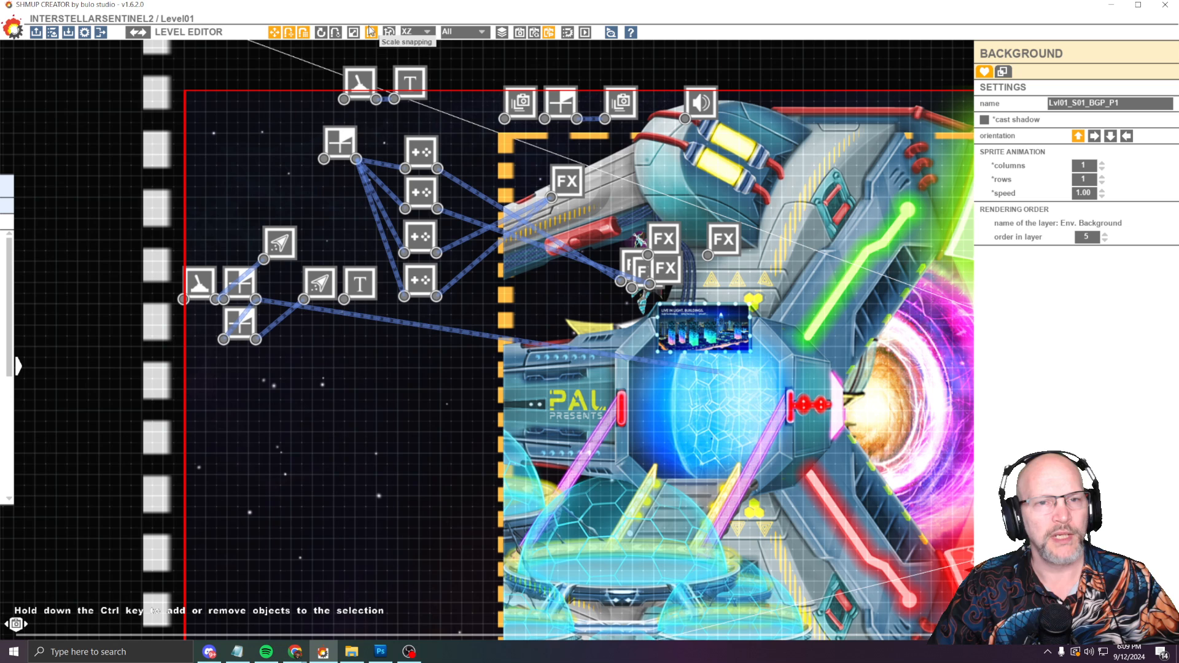
pyautogui.click(428, 155)
pyautogui.click(328, 122)
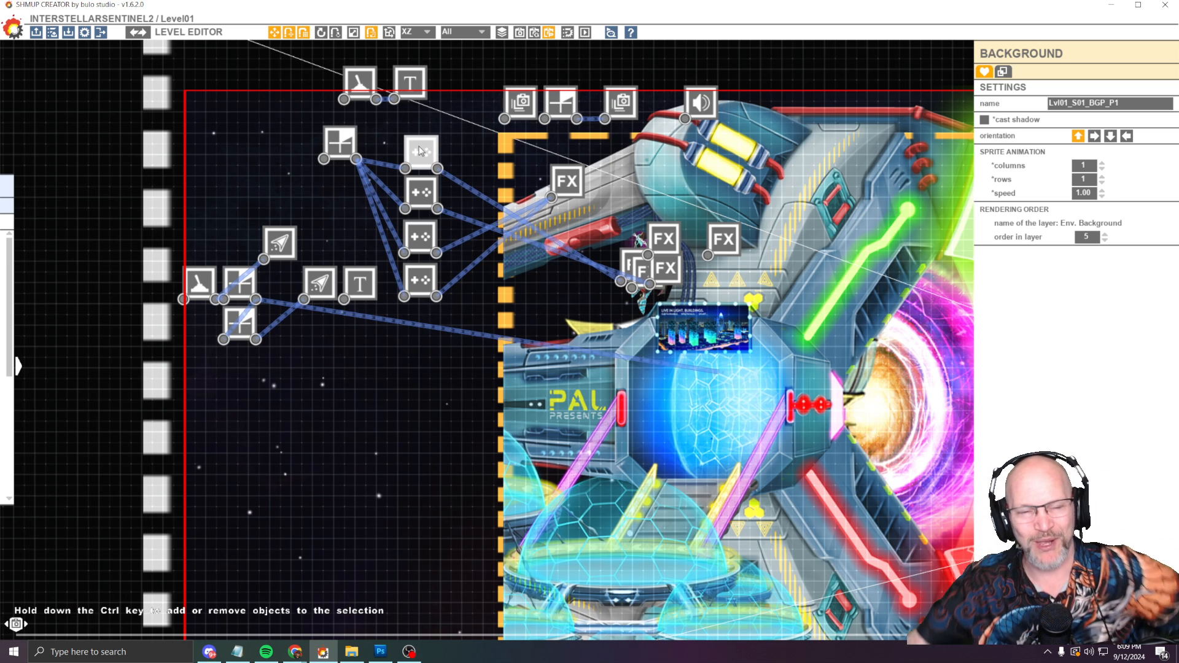
pyautogui.click(420, 192)
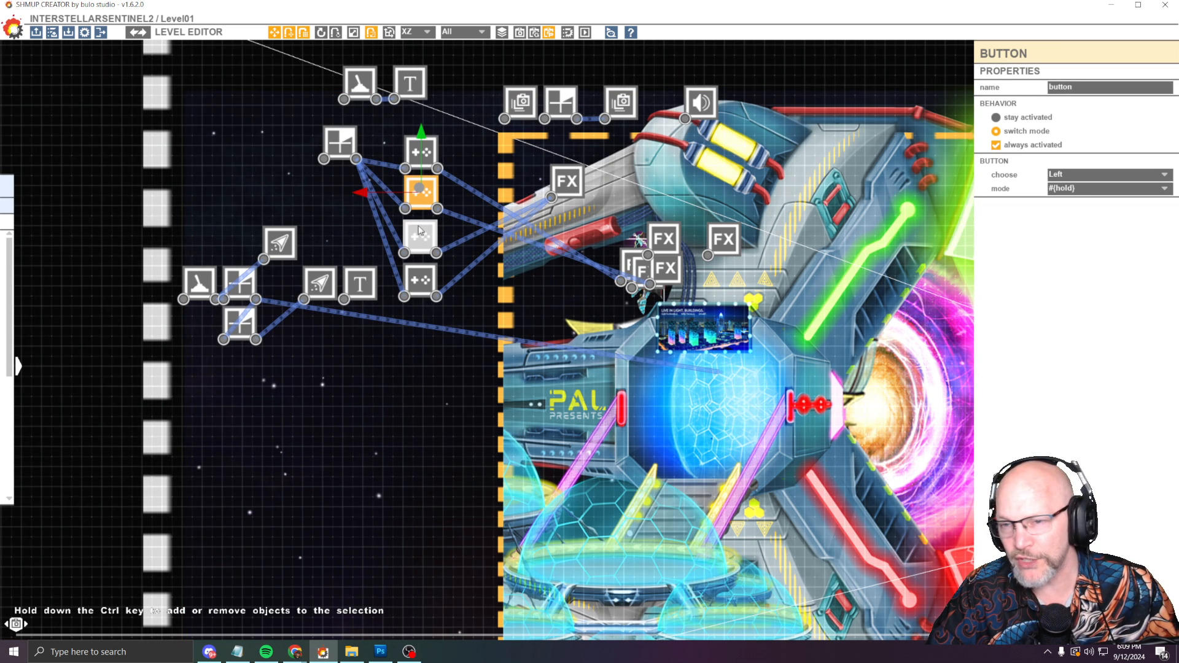
pyautogui.click(422, 241)
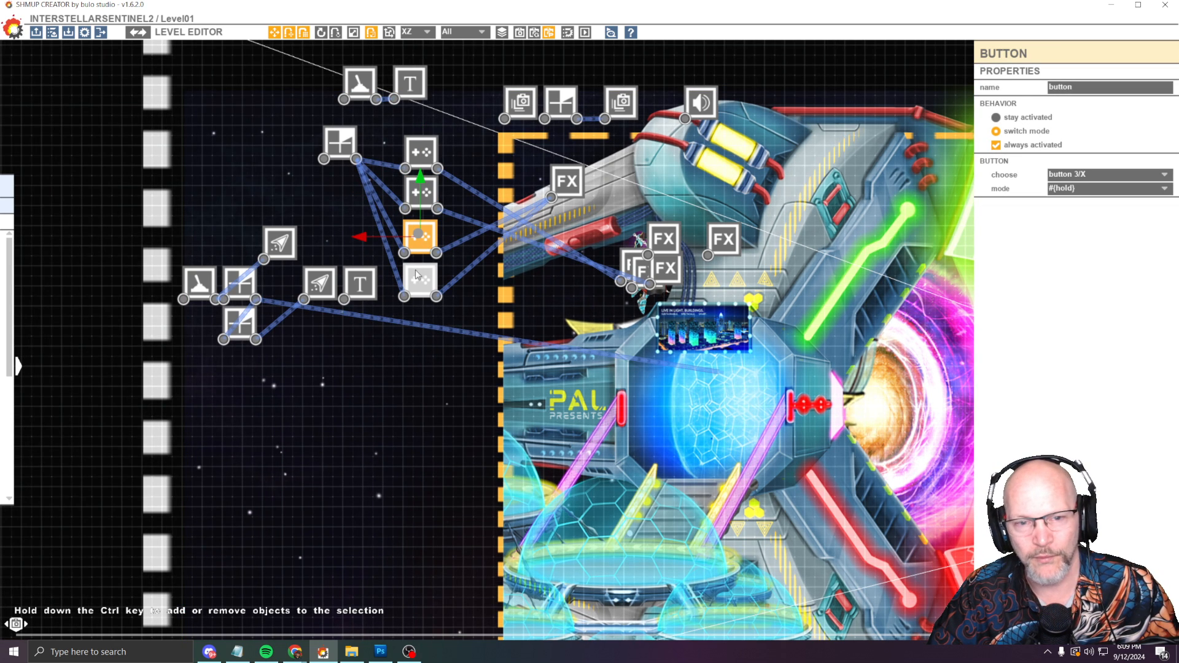
pyautogui.click(417, 270)
pyautogui.click(421, 150)
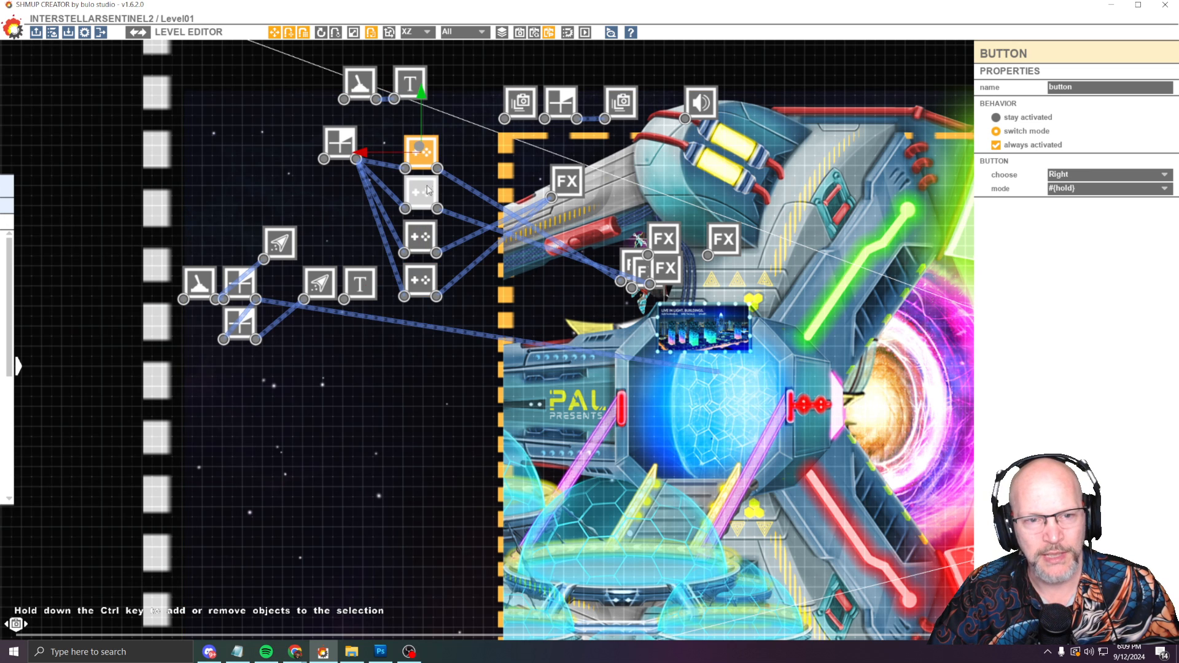
pyautogui.click(428, 197)
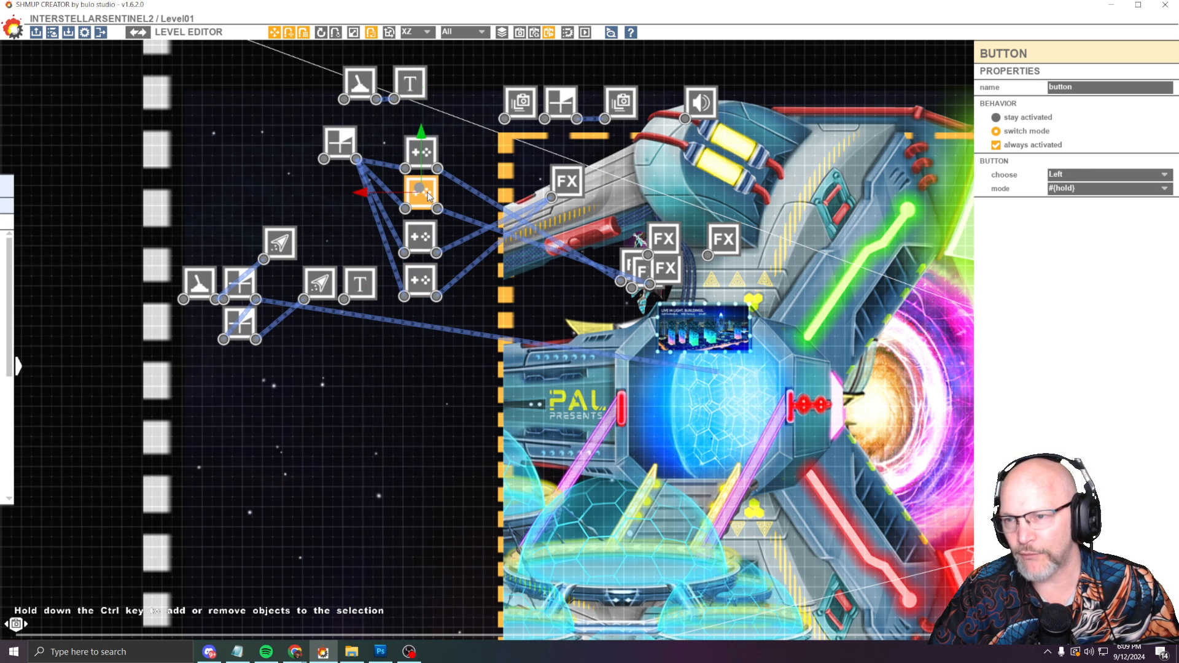
pyautogui.click(422, 233)
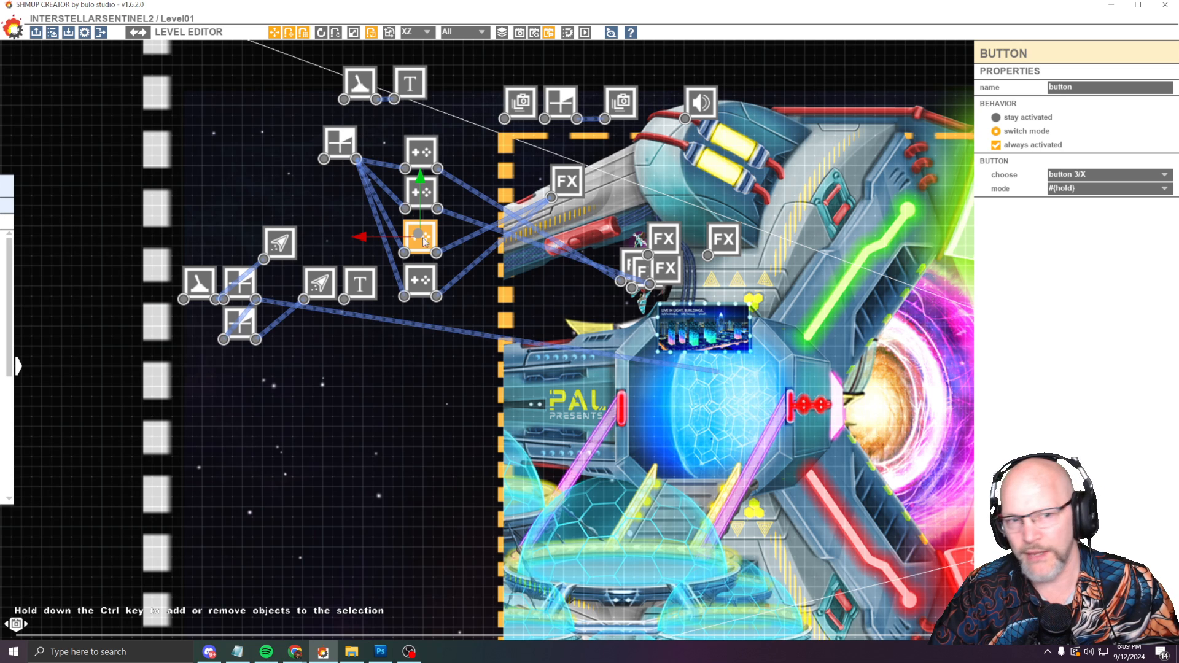
pyautogui.click(426, 284)
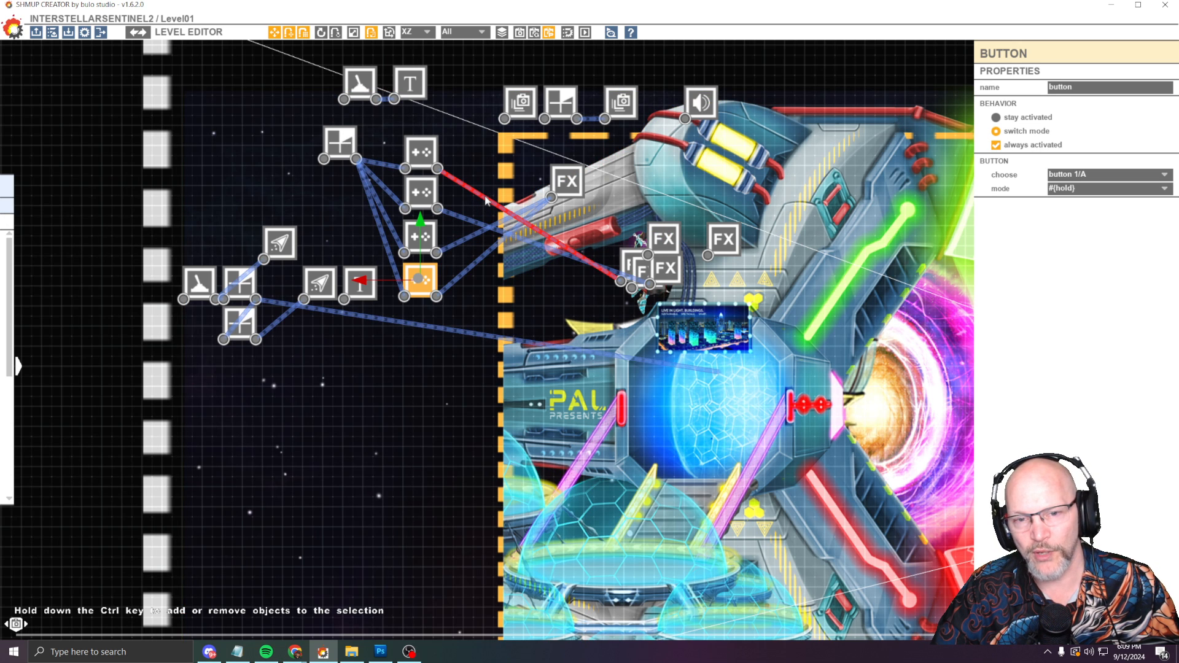
# Step: Move the P_DBK_CloakFront and P_DBK_Cloak01 effects to the left of the player character, with CloakFront above Cloak01
pyautogui.click(618, 278)
pyautogui.click(637, 268)
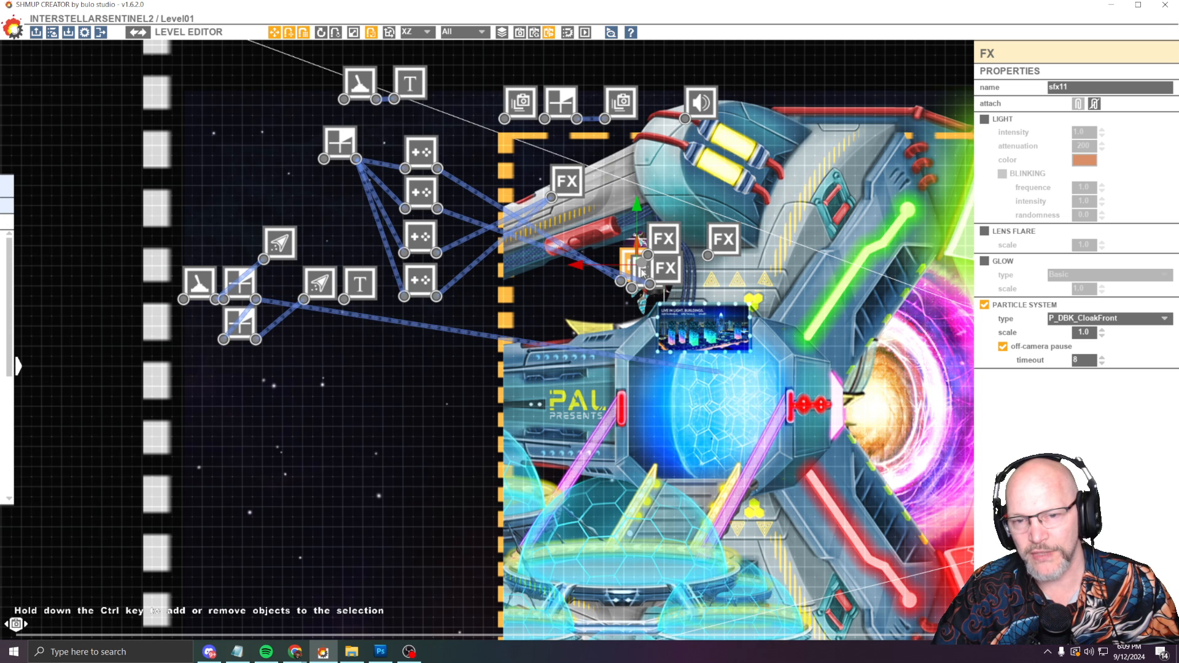
pyautogui.moveTo(641, 270); pyautogui.dragTo(565, 247)
pyautogui.click(636, 273)
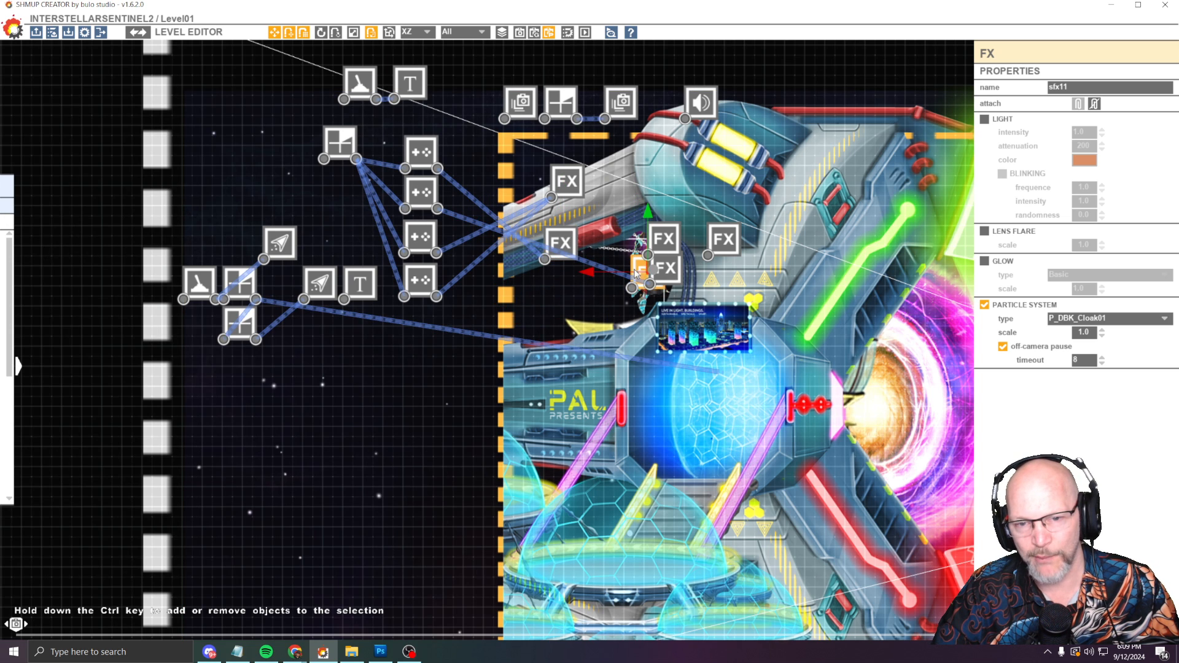
pyautogui.moveTo(636, 274); pyautogui.dragTo(541, 307)
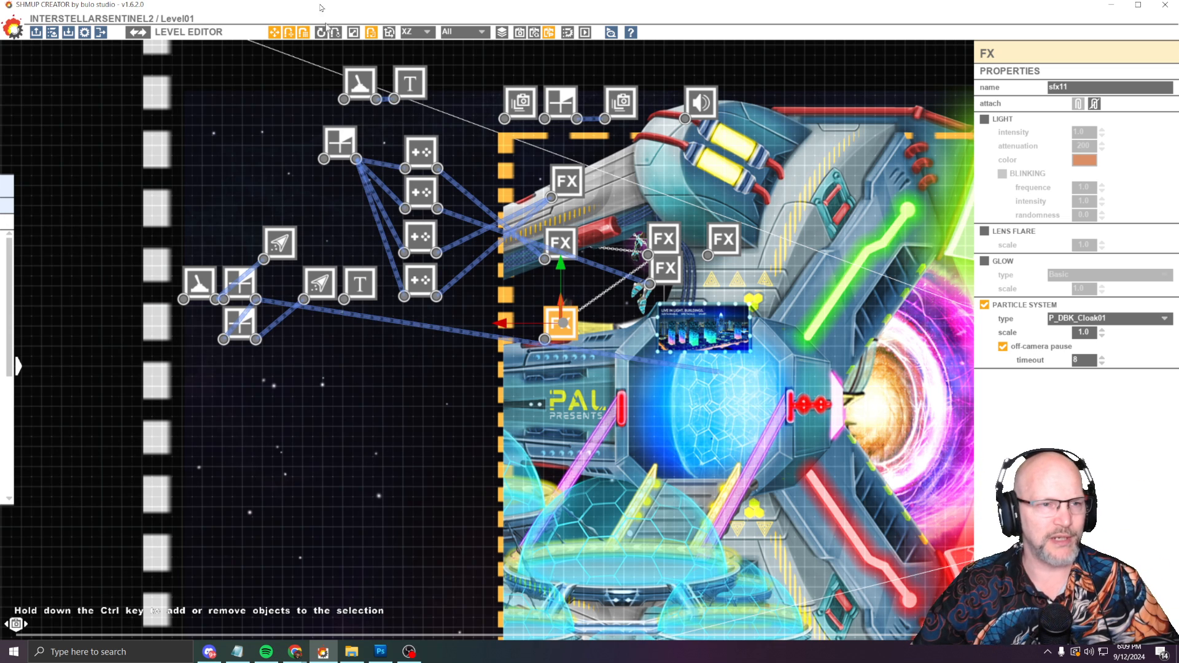
# Step: Reload Level01 from the level manager without saving to discard the two moved cloak effects
pyautogui.click(138, 31)
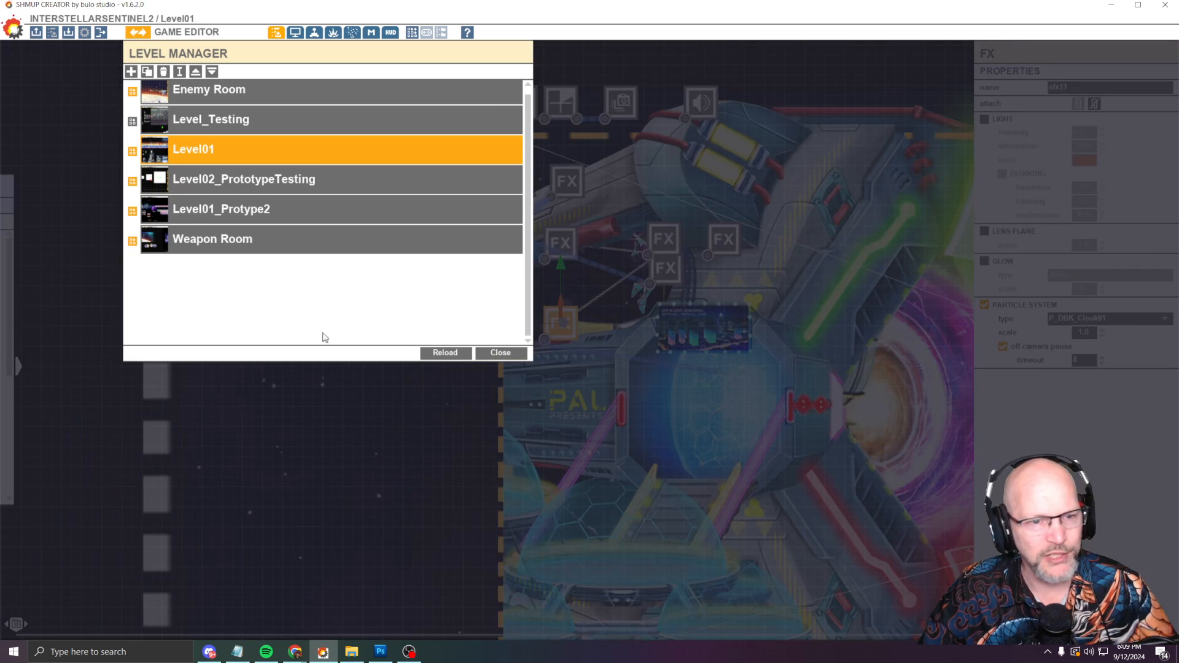
pyautogui.click(445, 352)
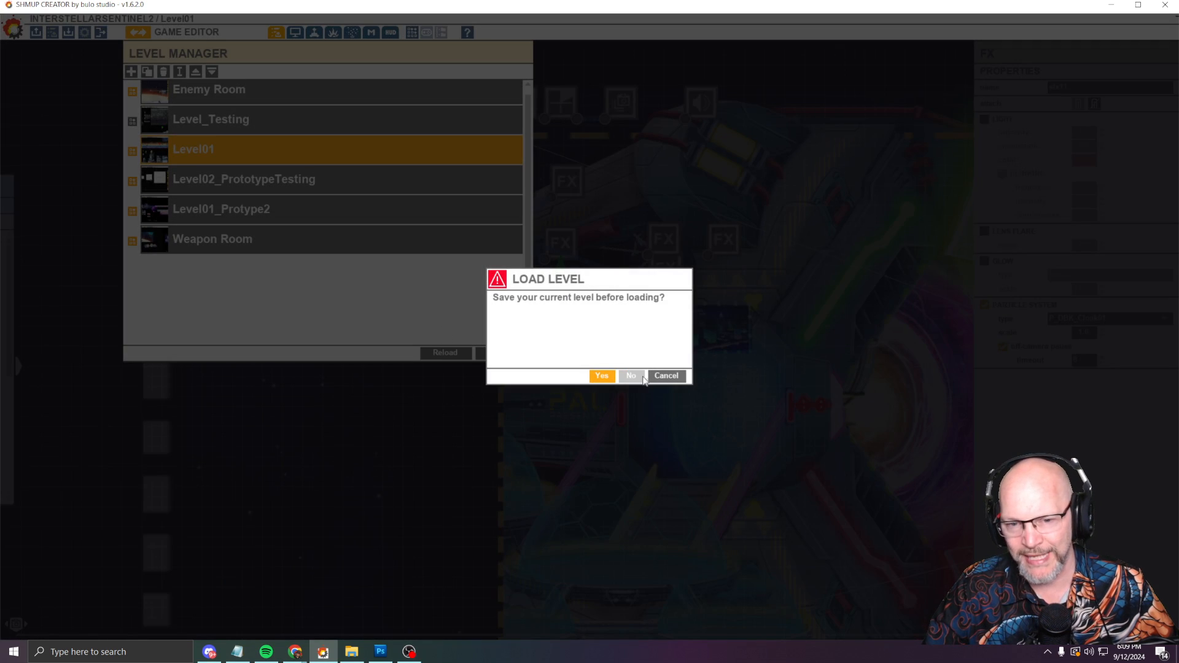
pyautogui.click(641, 377)
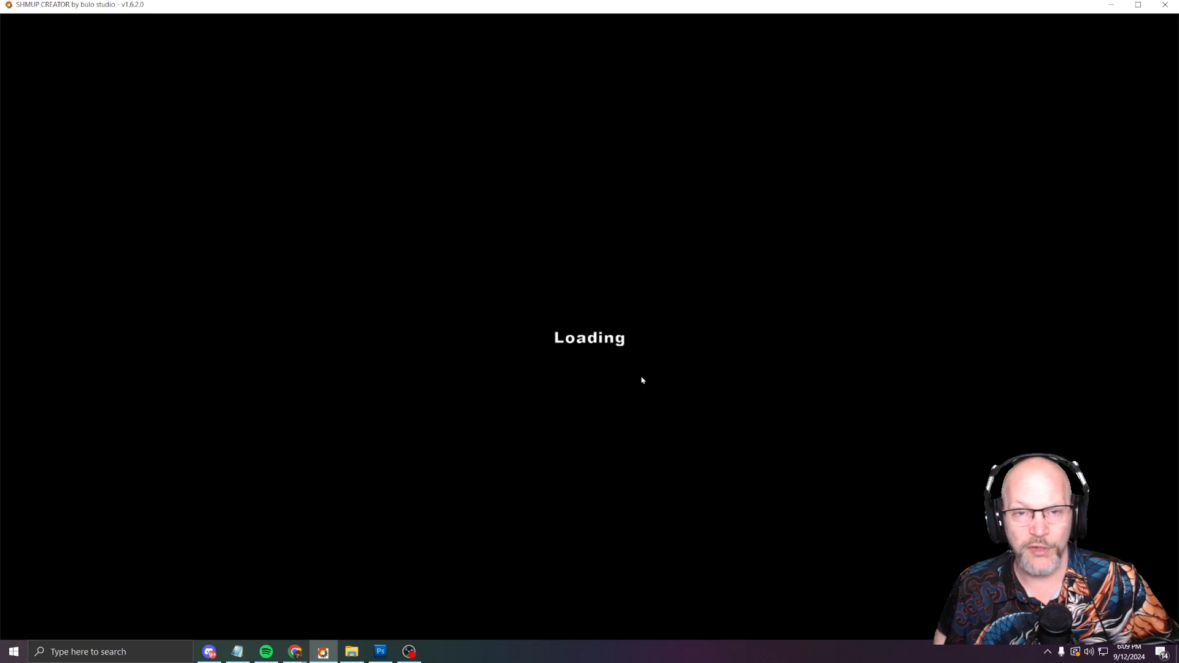